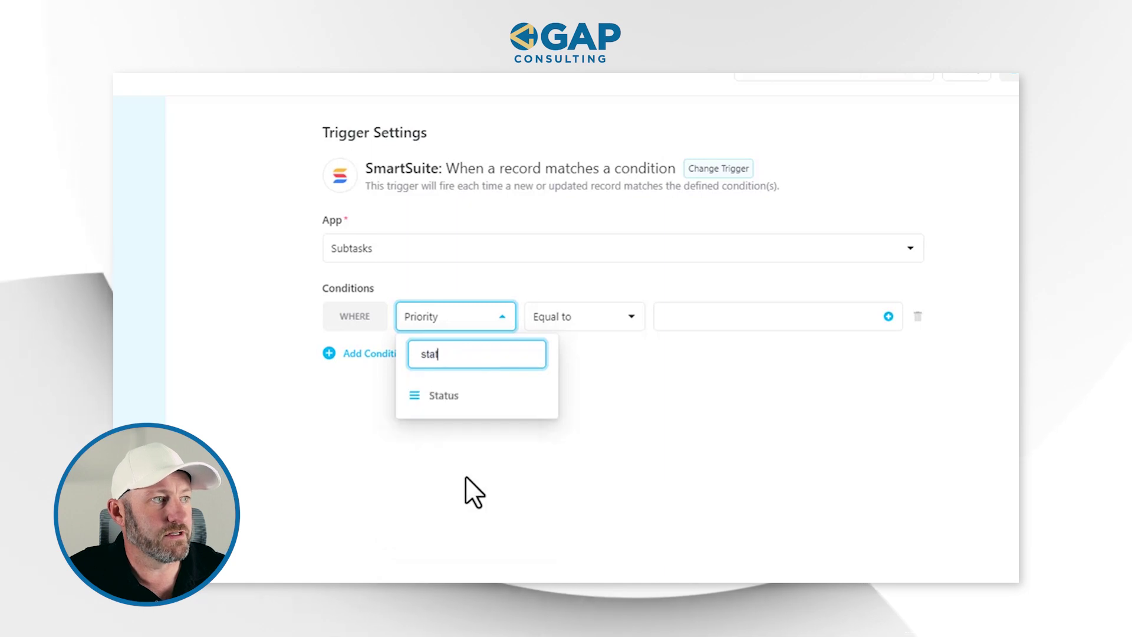
Set the trigger condition to Status equal to Complete.
click(441, 396)
click(735, 316)
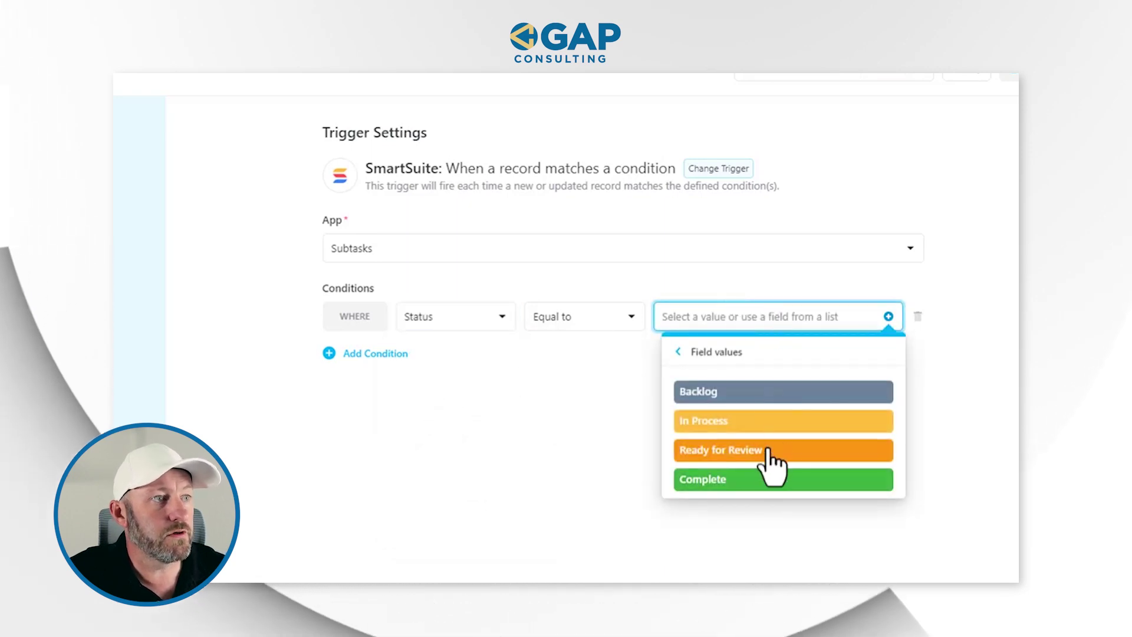
click(762, 484)
click(563, 339)
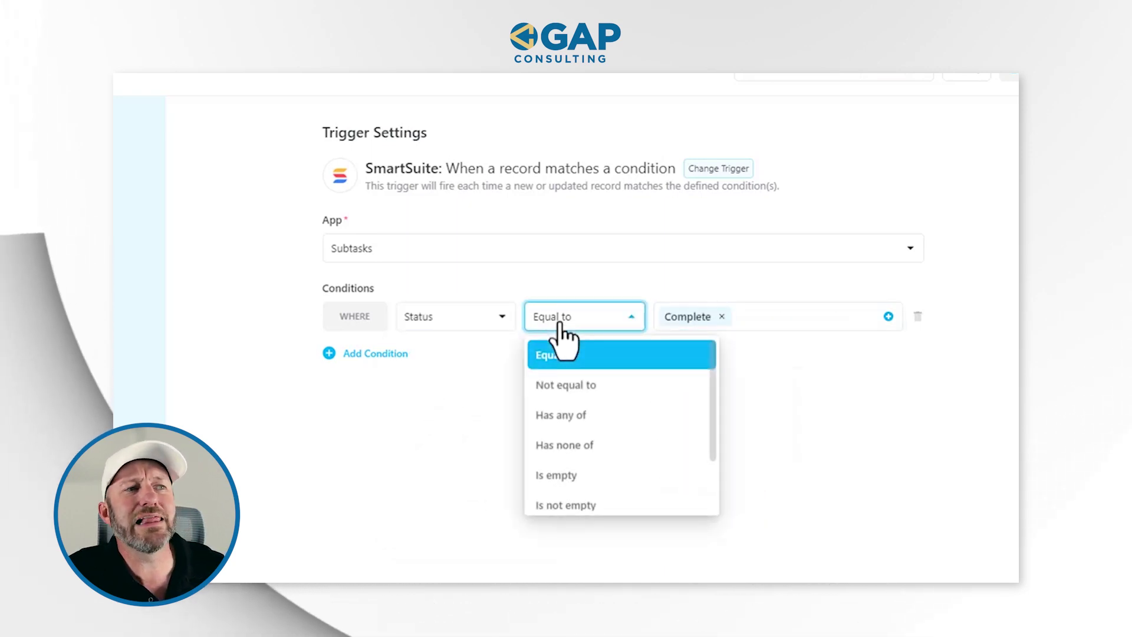
scroll(612, 433, down, 2)
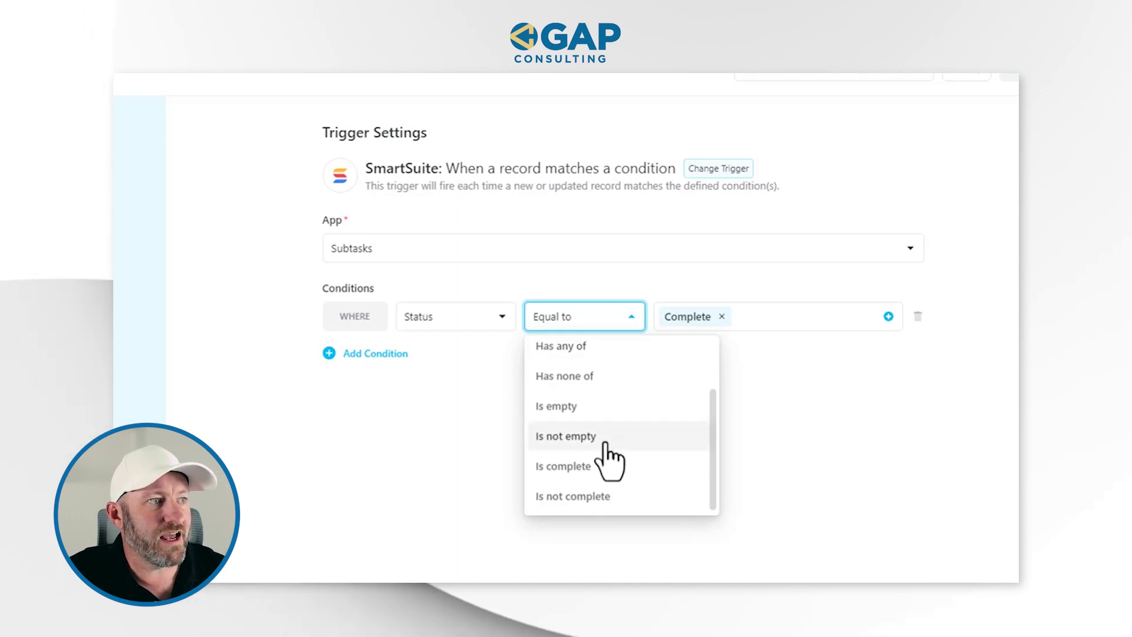
scroll(598, 448, up, 2)
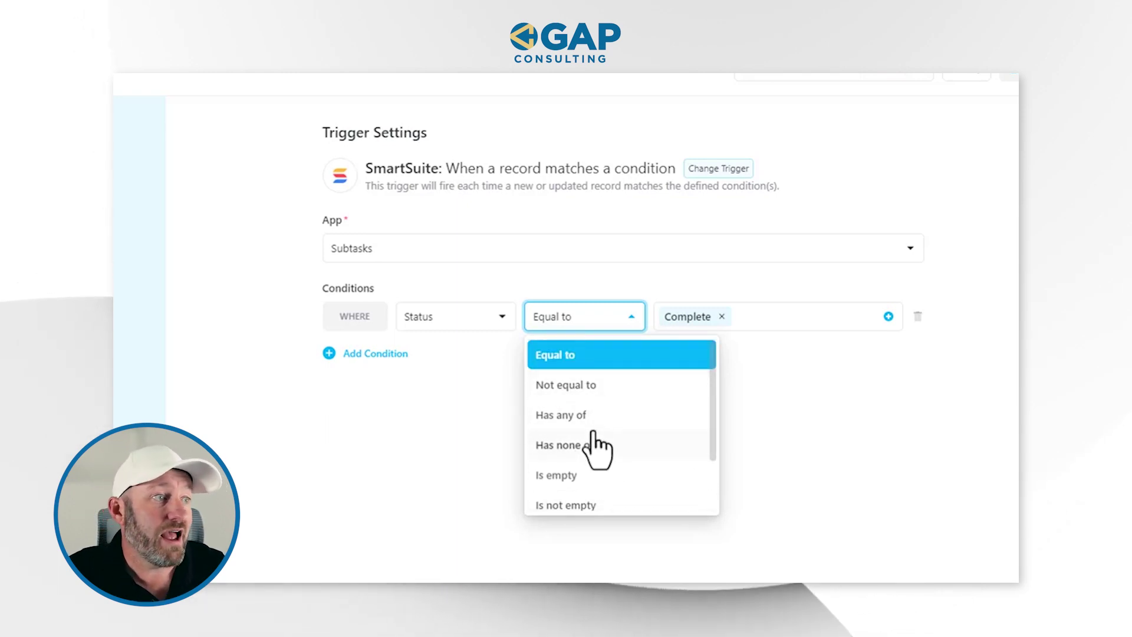
Add a second condition row, then delete it while it is still empty.
click(340, 354)
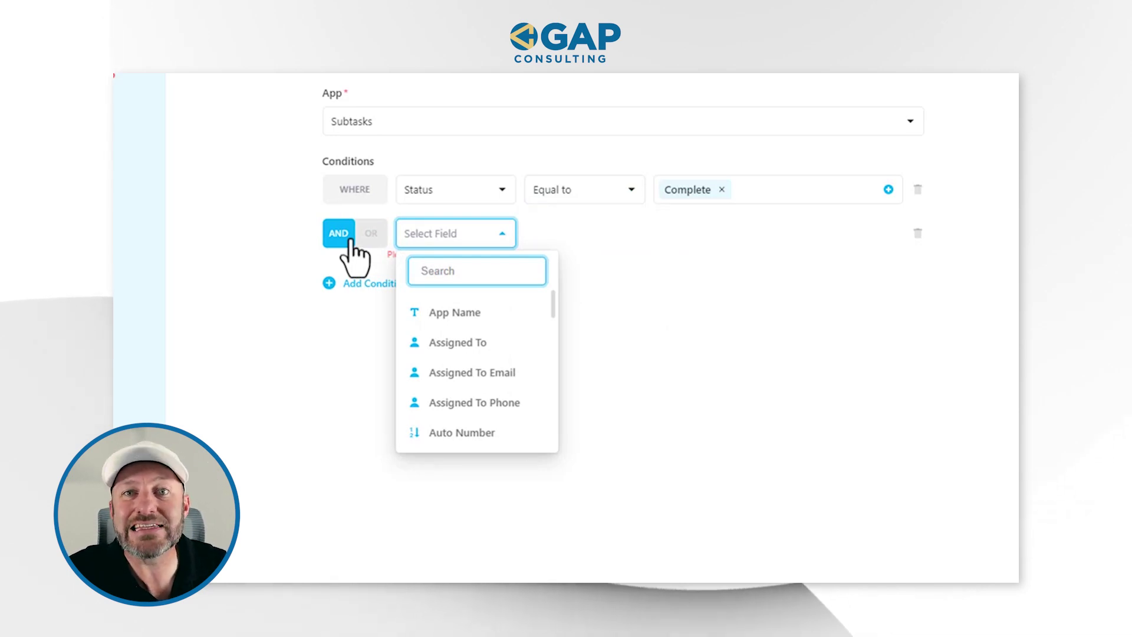
click(748, 384)
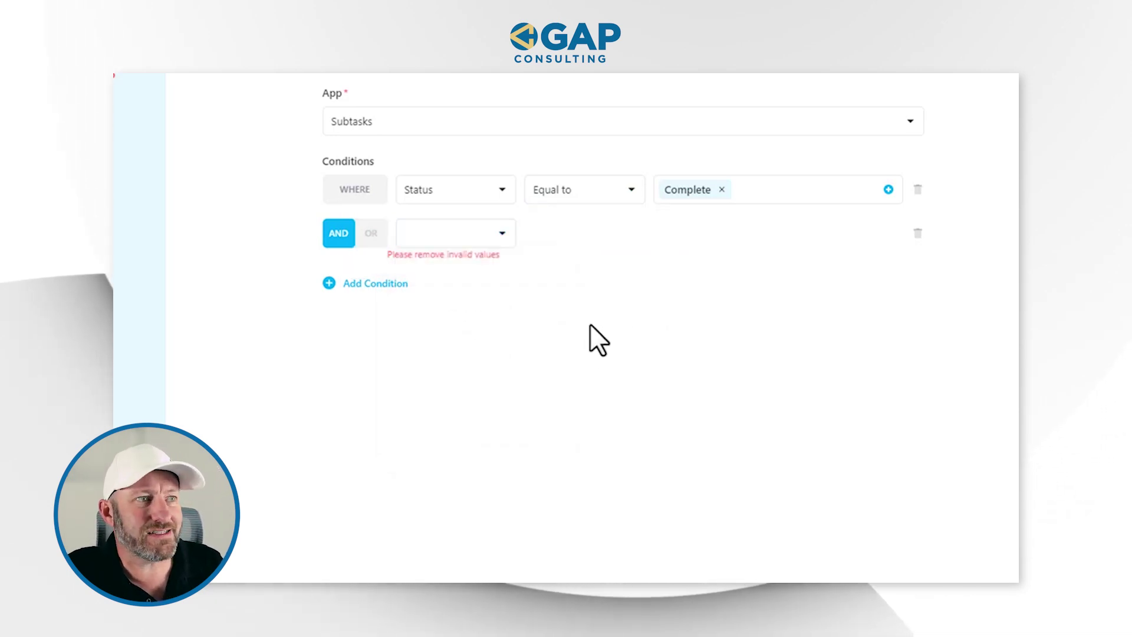
click(917, 233)
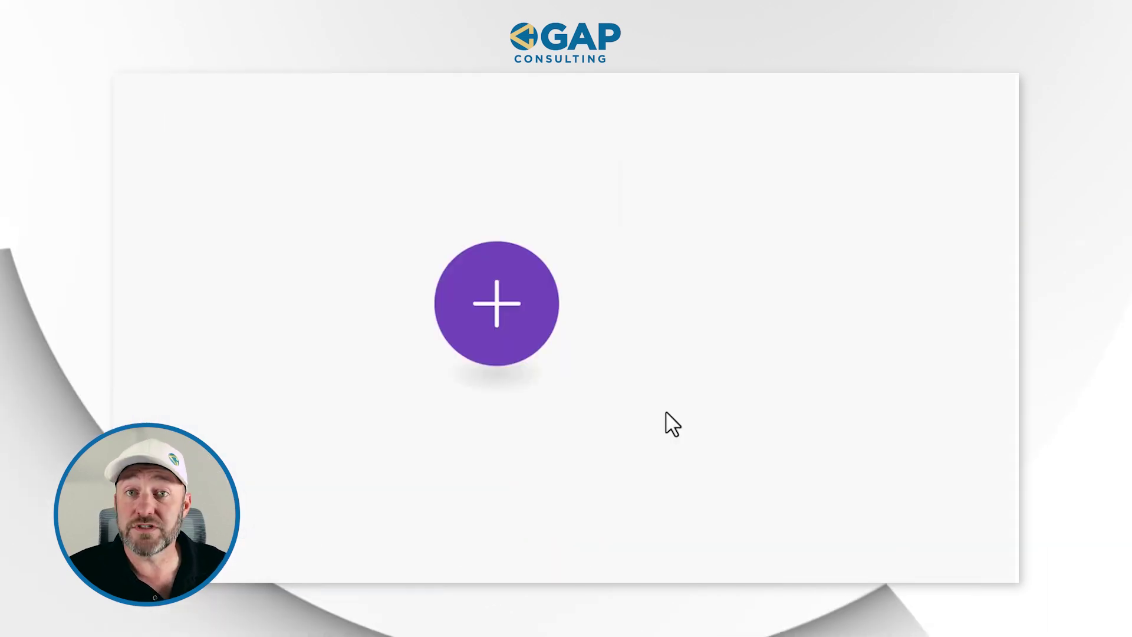
Add the Webhooks Custom mailhook module as the scenario's first module by searching 'web'.
click(504, 321)
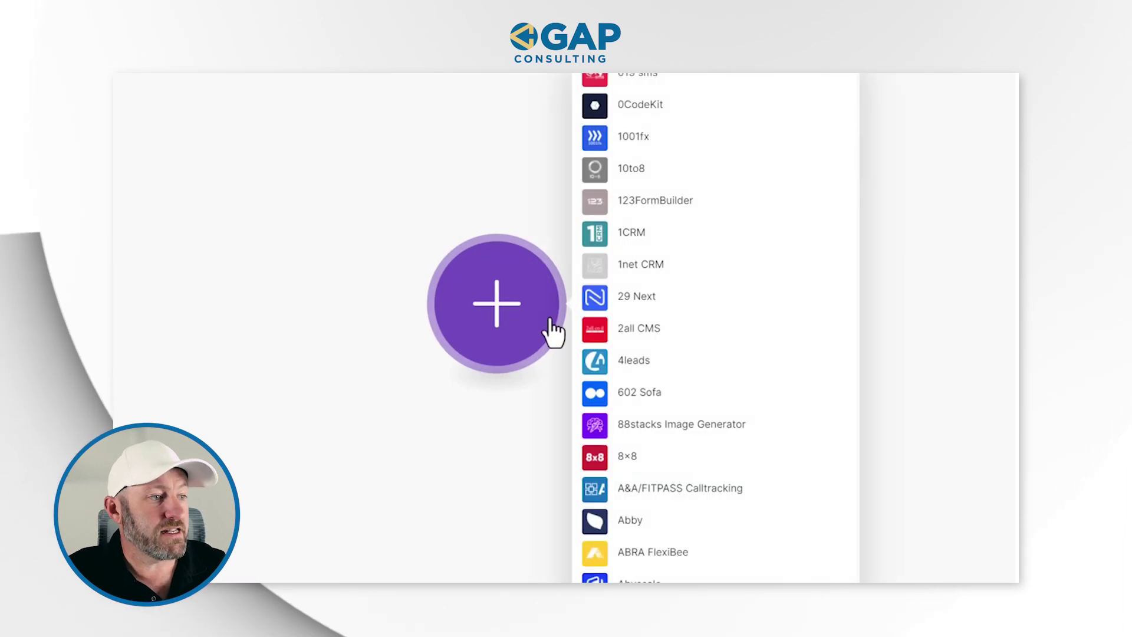
text(webhook)
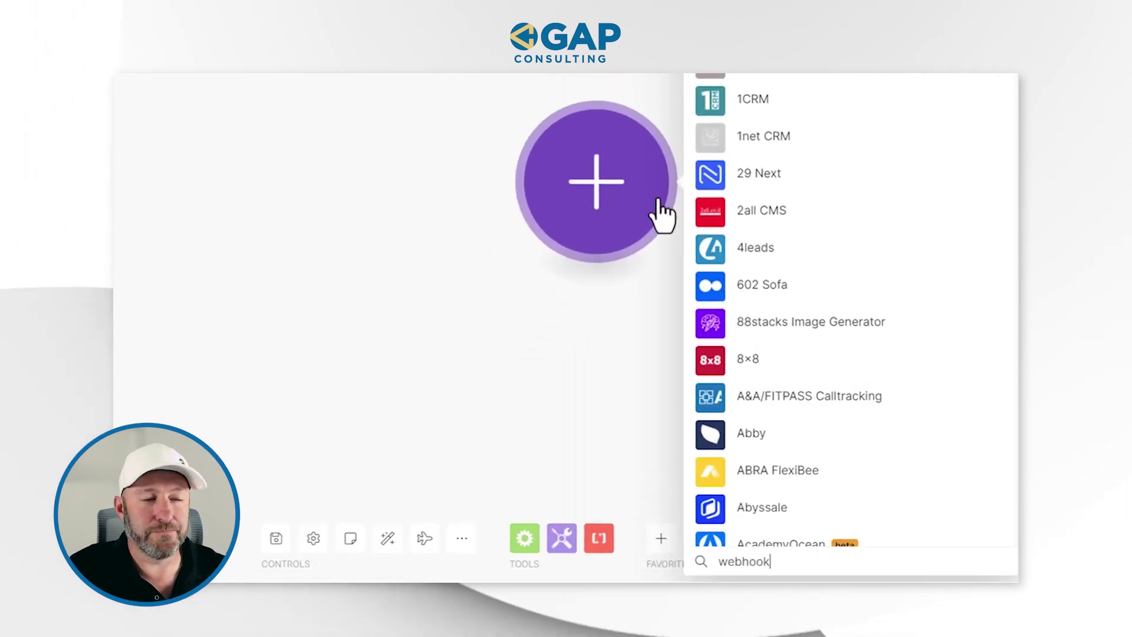
click(724, 106)
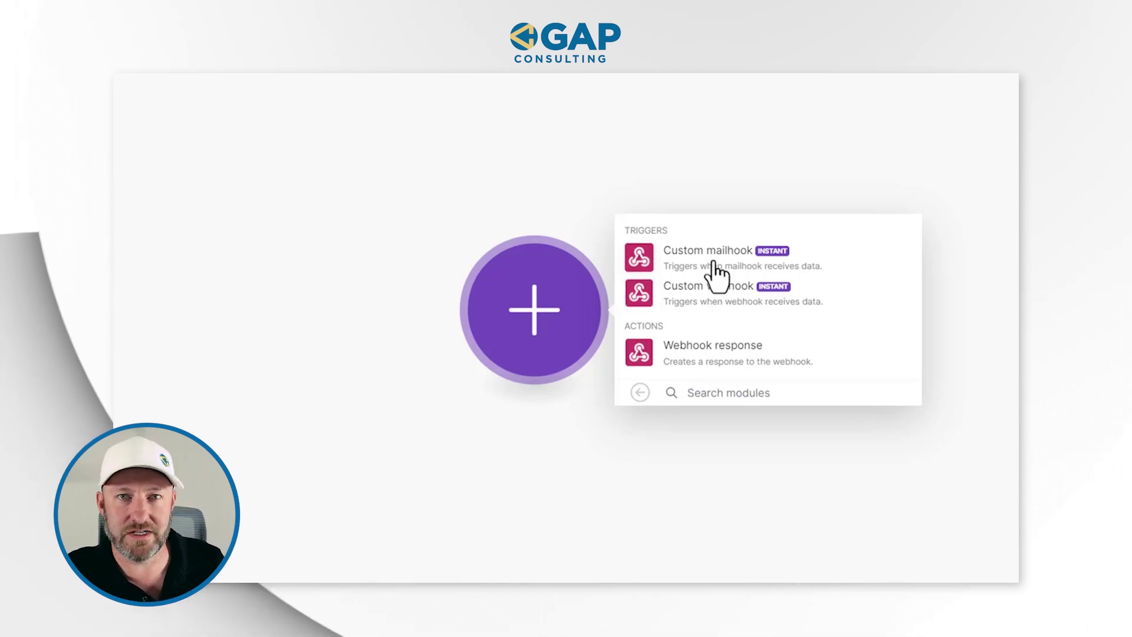
click(714, 270)
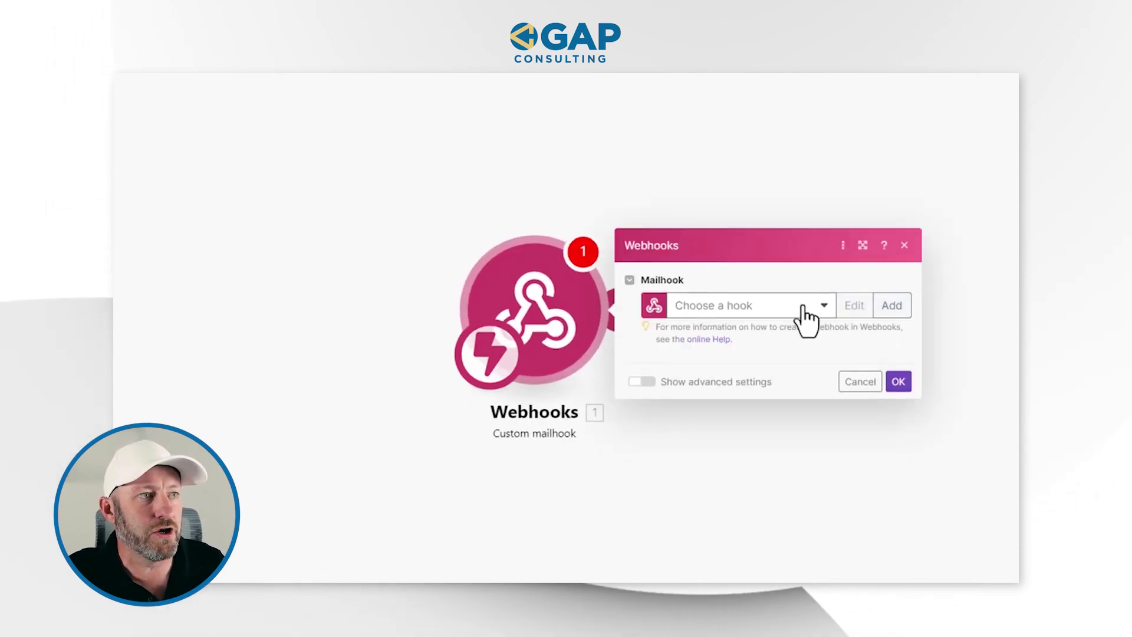
Create a mailhook named 'Test #1' and copy its generated email address.
click(892, 308)
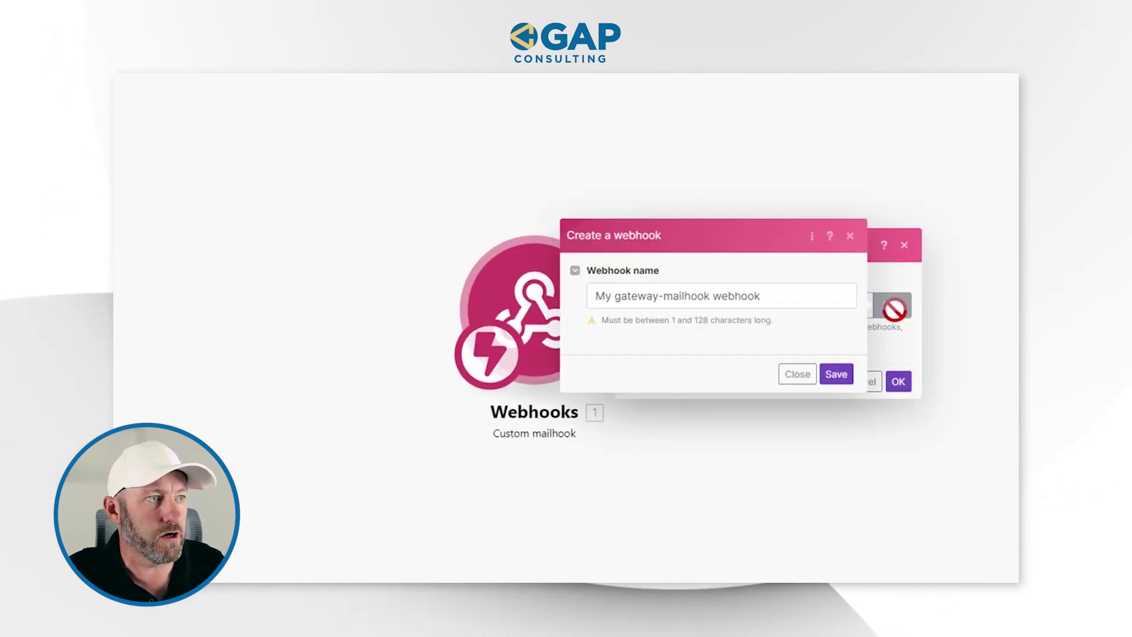
double_click(793, 303)
key(ctrl+a)
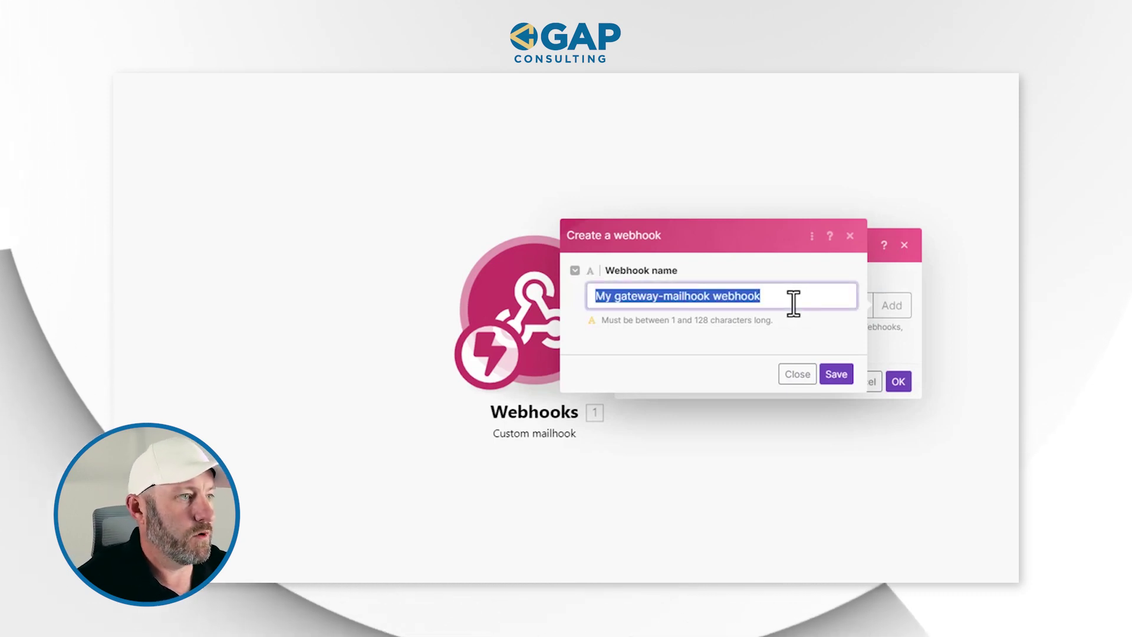
text(Tes)
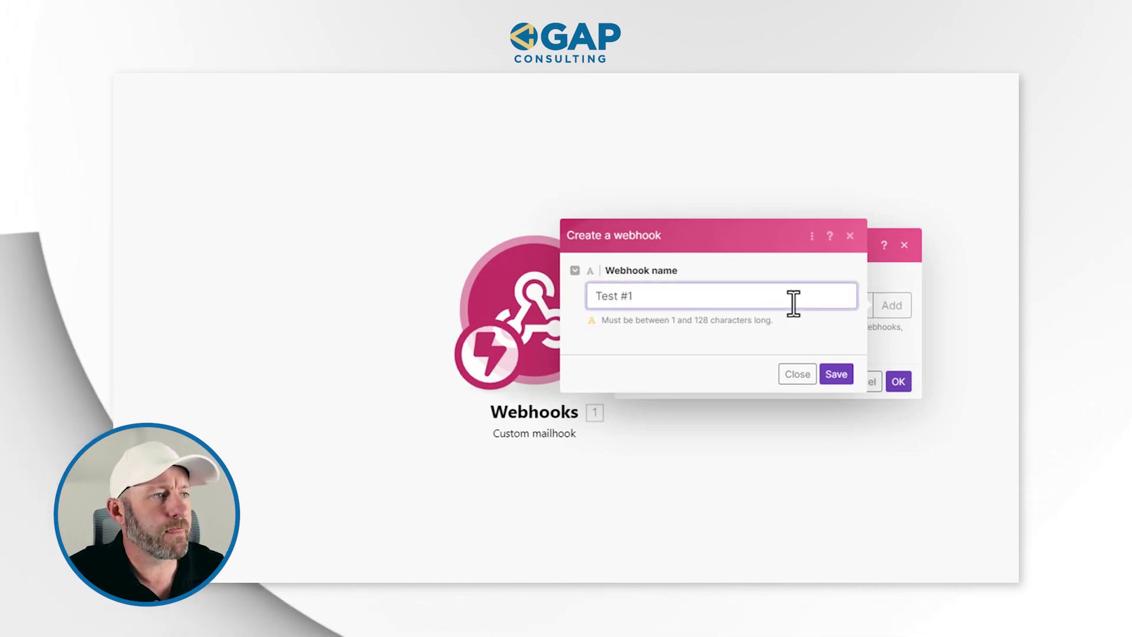
text(t #1)
click(836, 375)
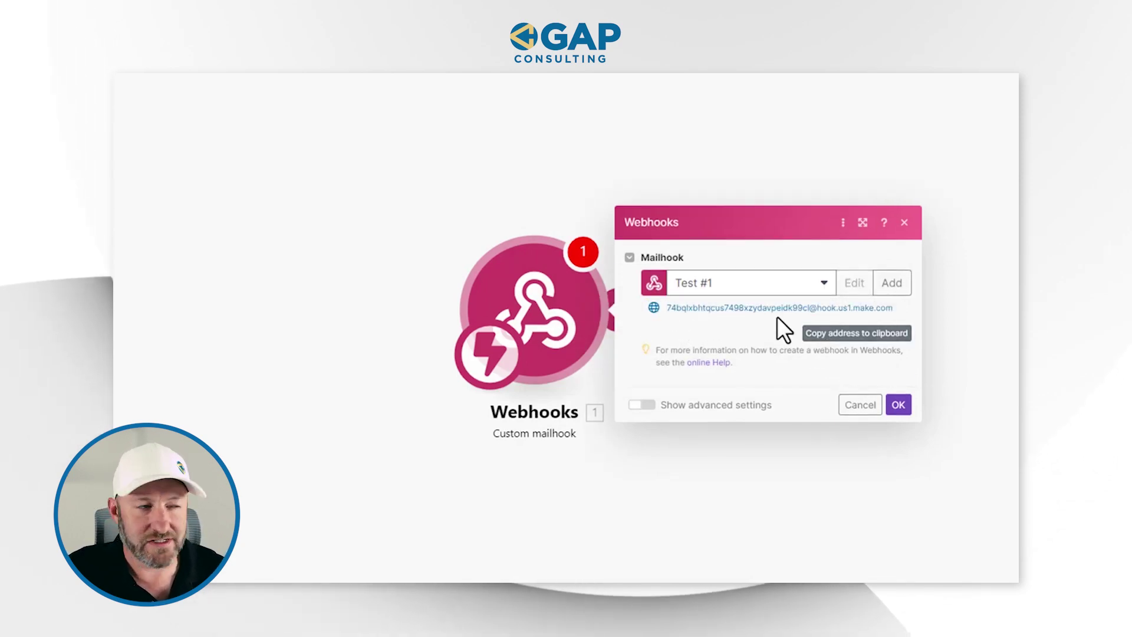
click(847, 333)
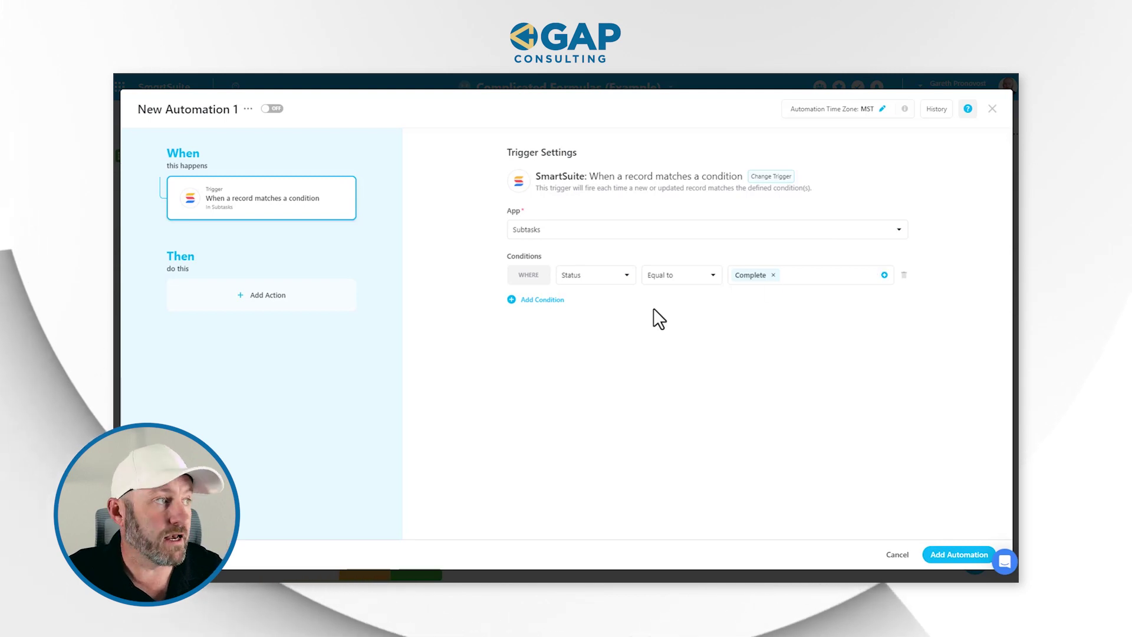
Add a Send an email action with the copied Make mailhook address as its Send To recipient.
click(263, 296)
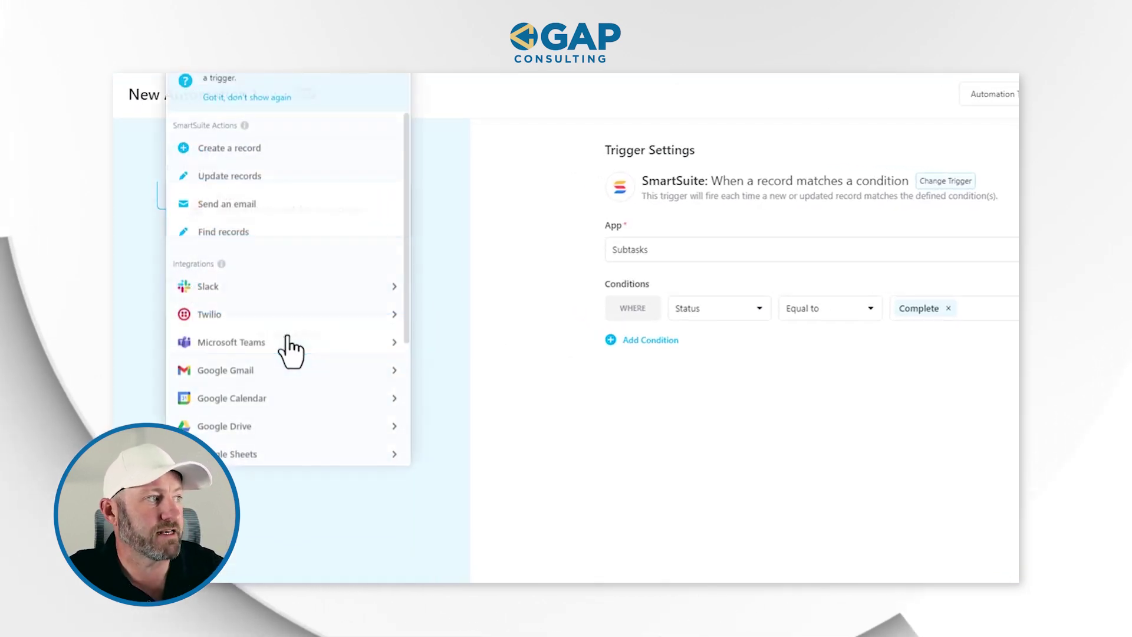
click(237, 203)
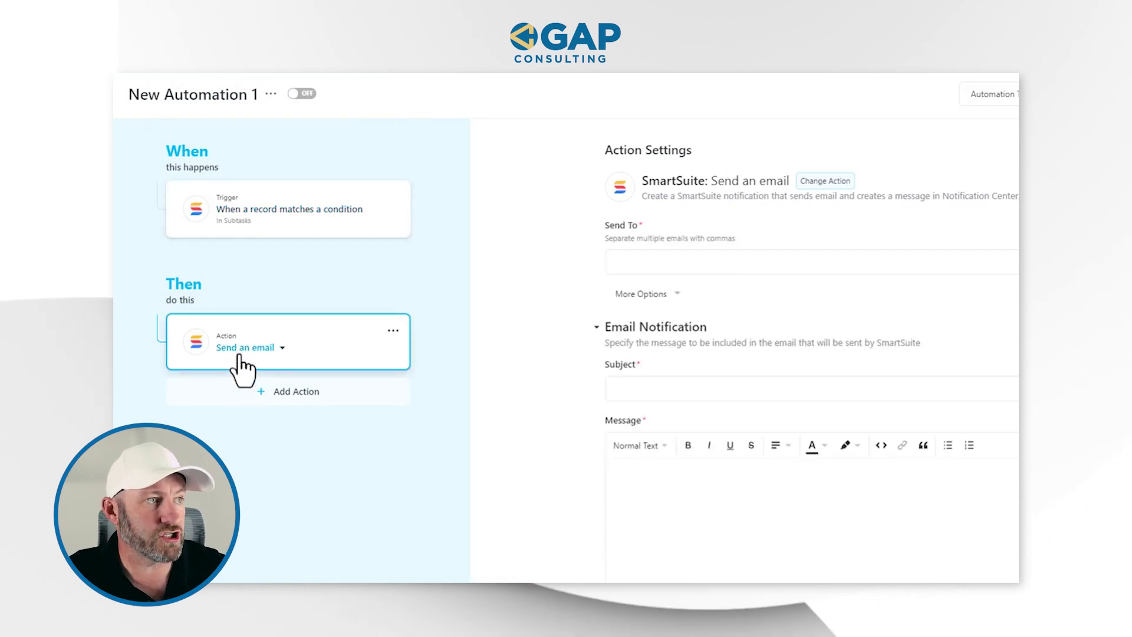
click(668, 264)
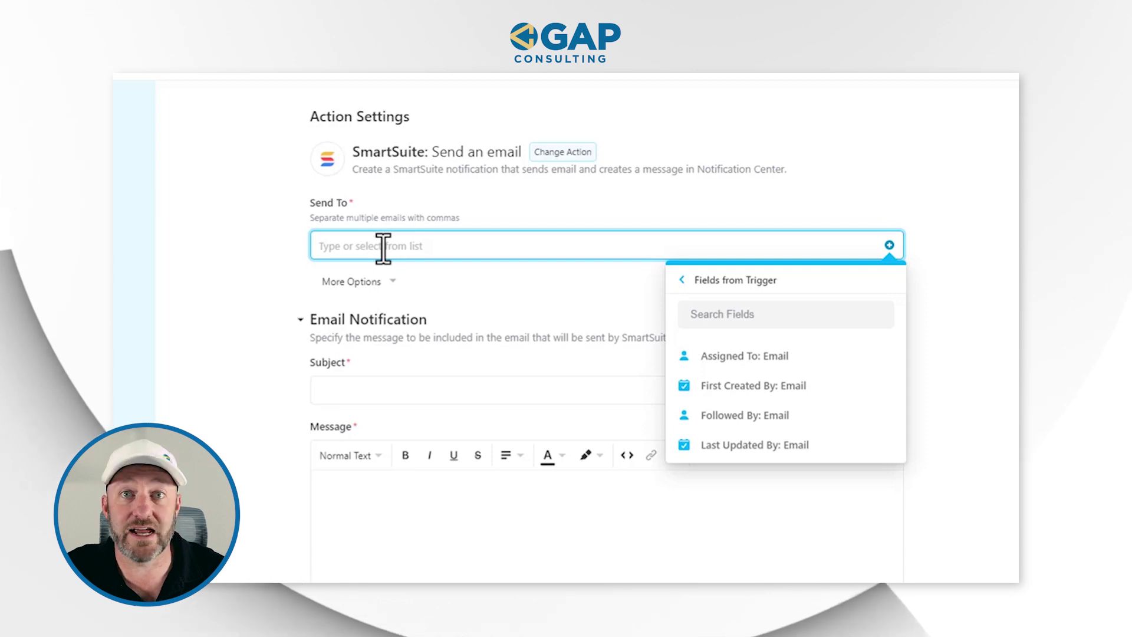
key(ctrl+v)
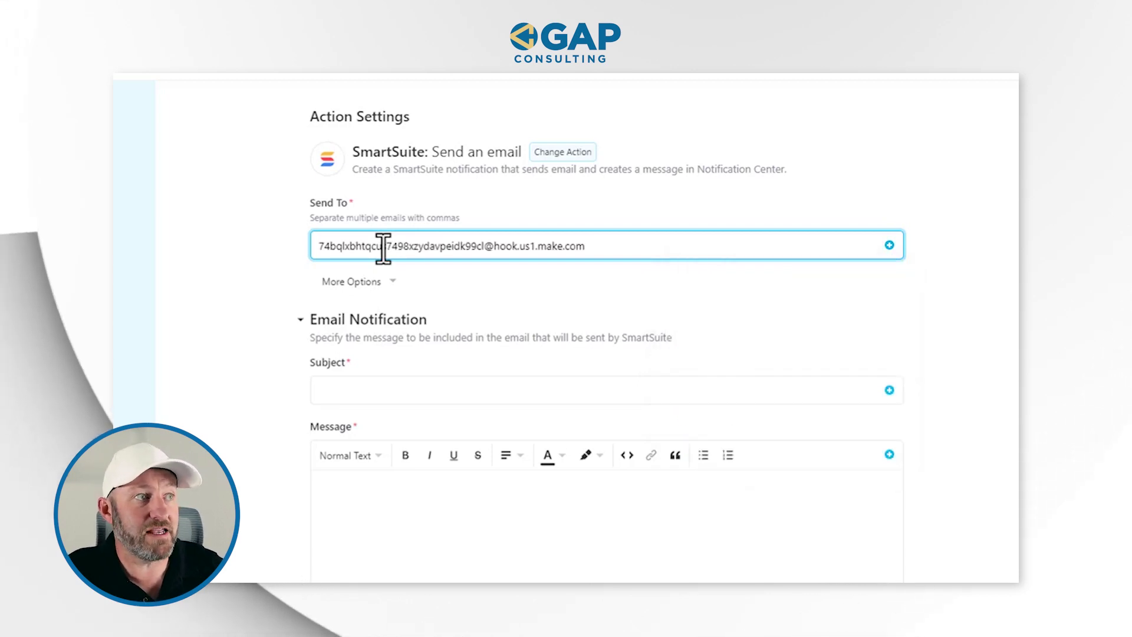
click(535, 207)
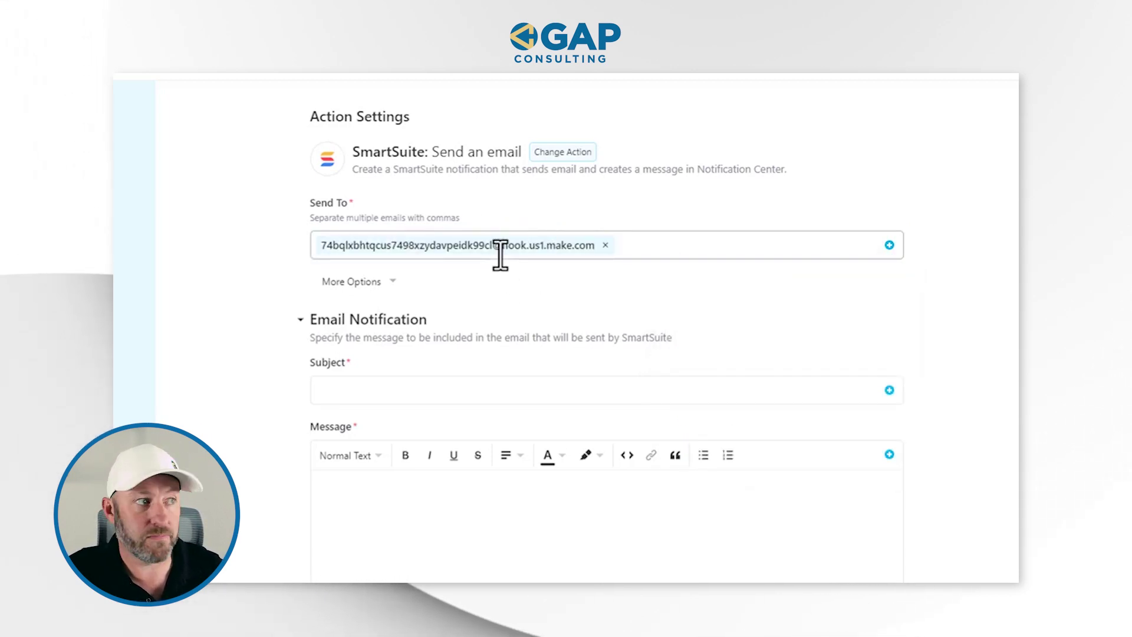
click(473, 397)
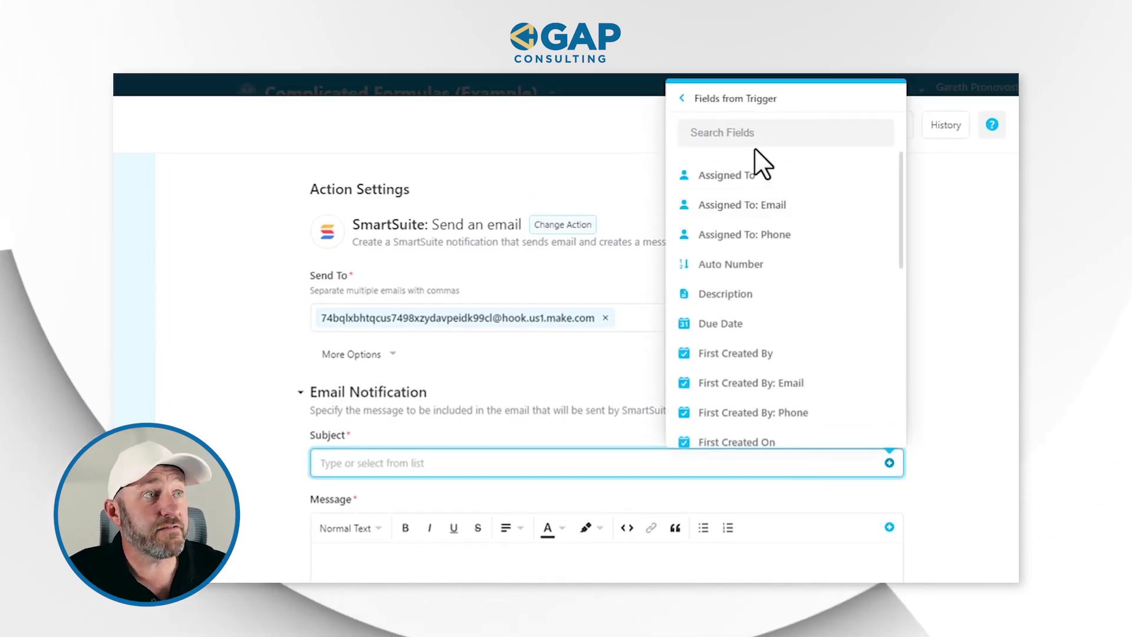
Insert the RecID trigger field into the email Subject.
click(747, 133)
text(rec)
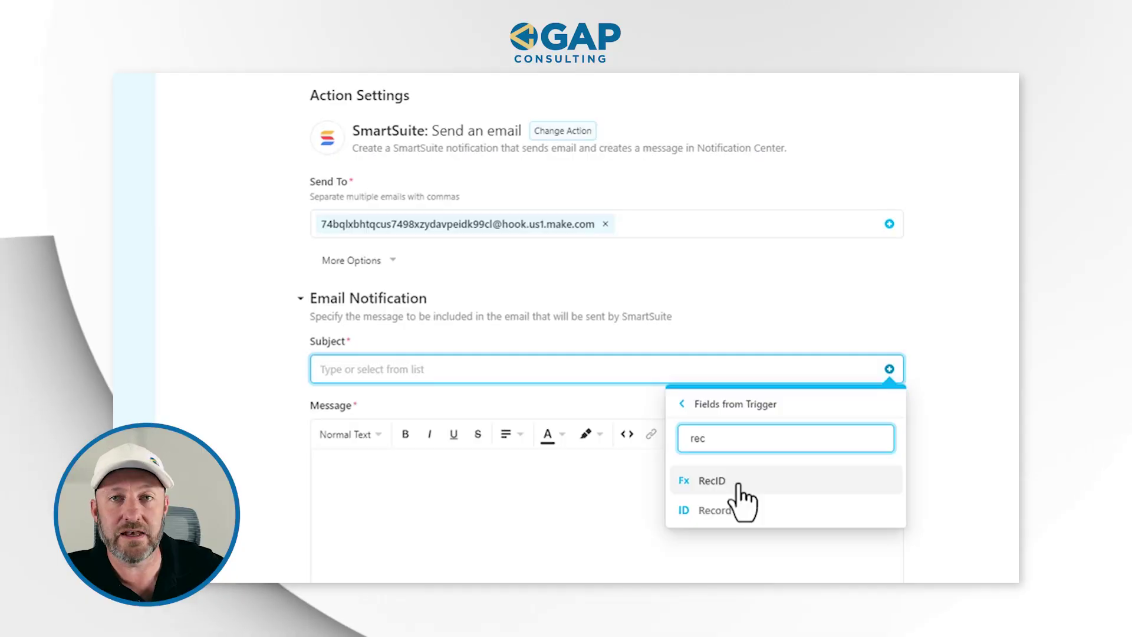
click(738, 481)
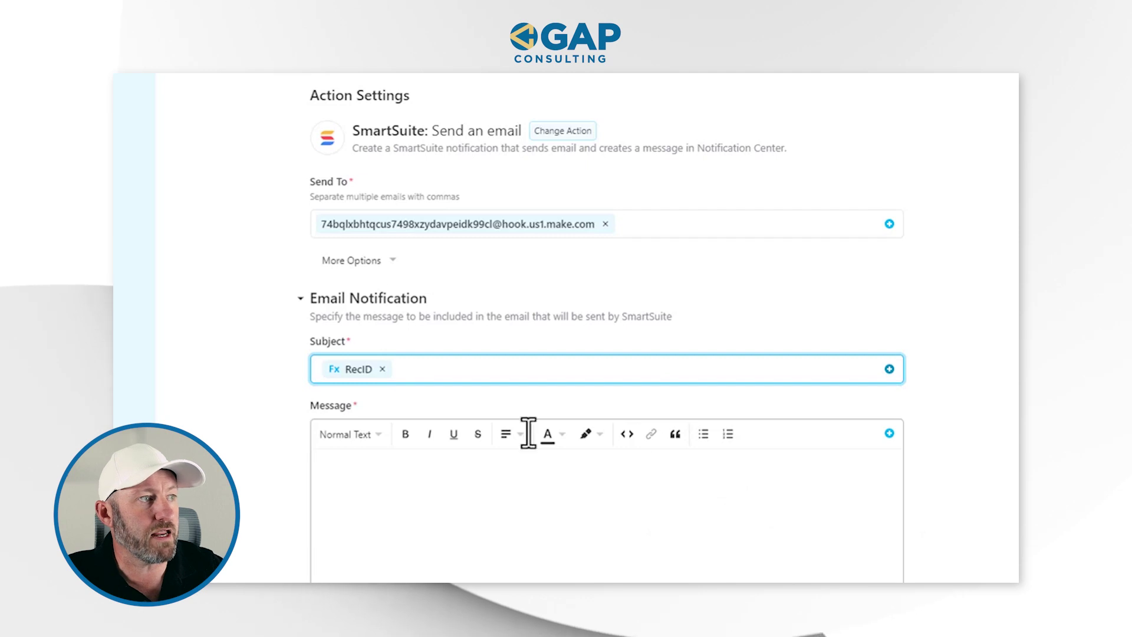
Write 'Test message' as the email body and close the trigger fields list.
click(437, 519)
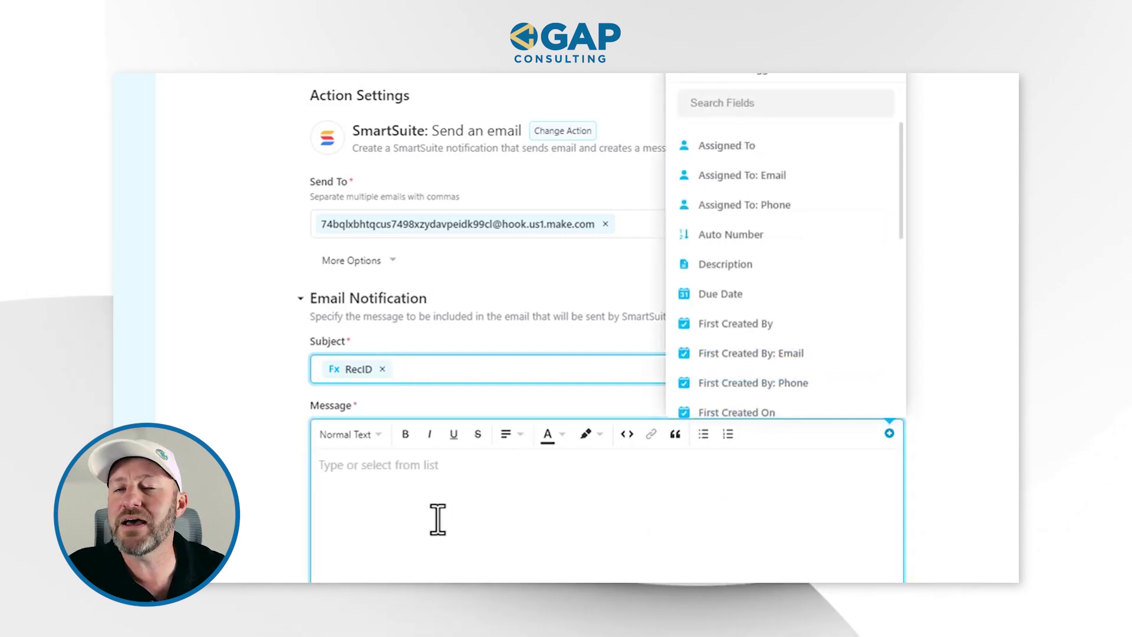
text(Test message)
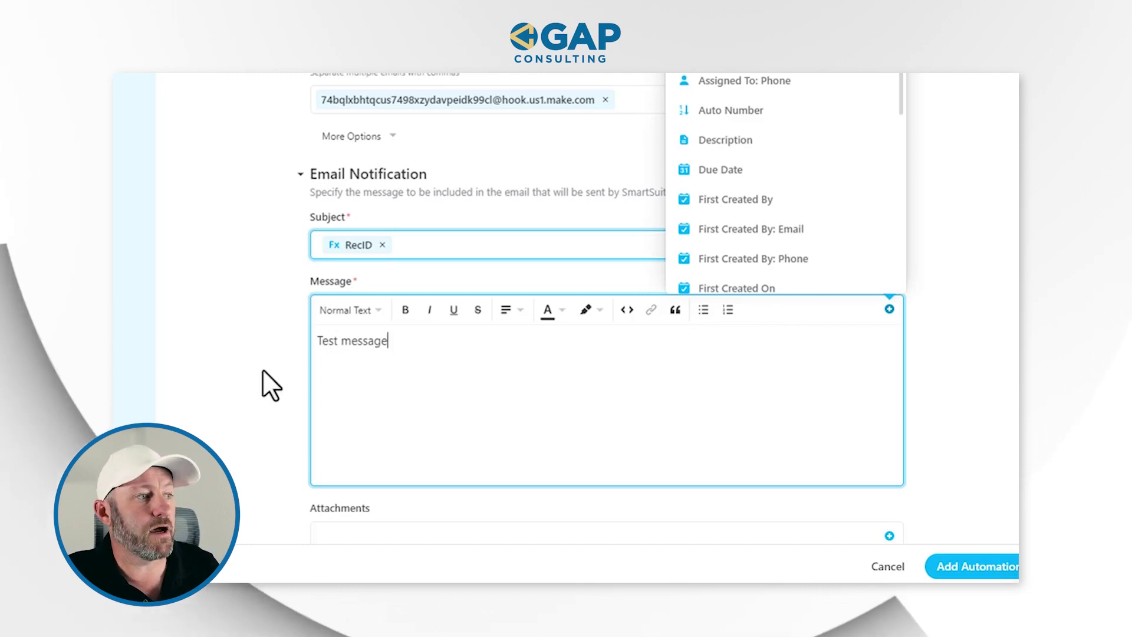
click(283, 353)
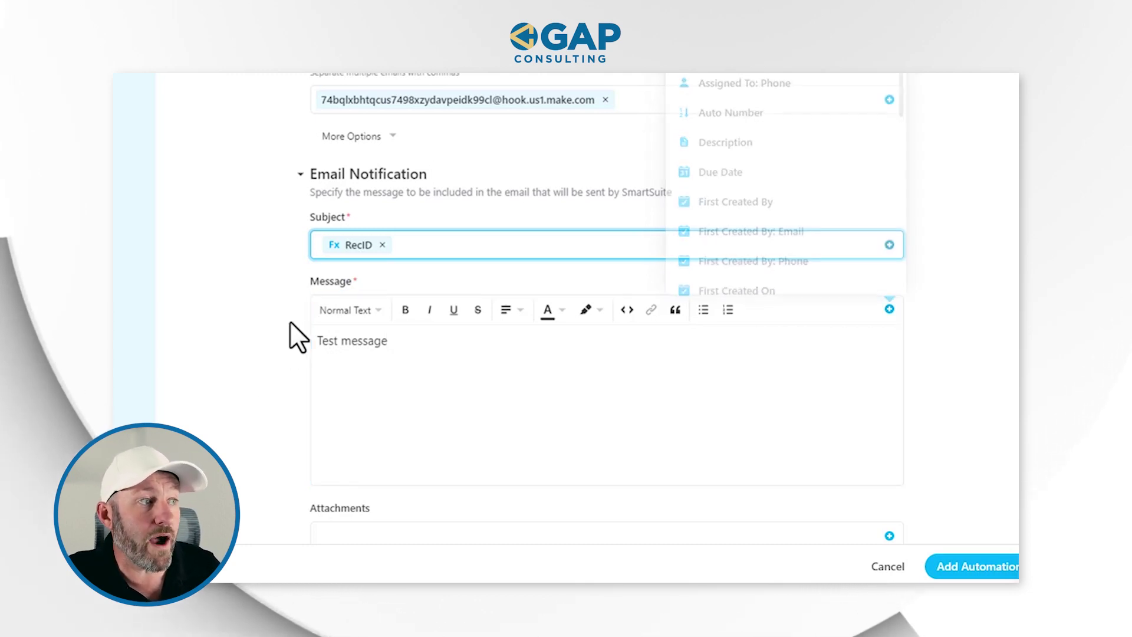
double_click(353, 281)
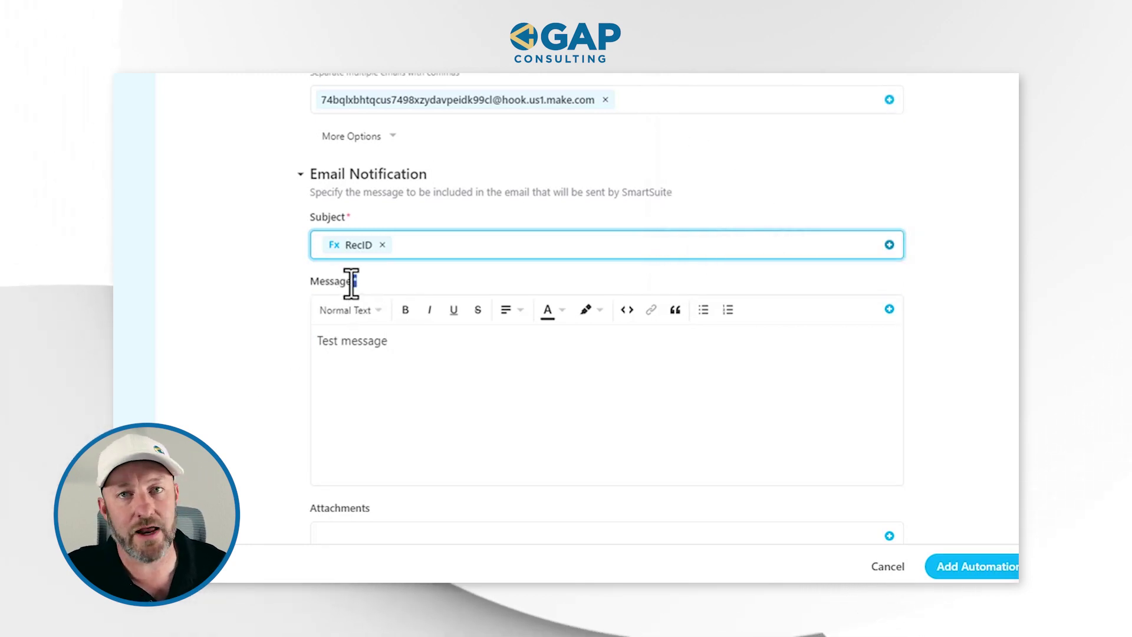
click(425, 244)
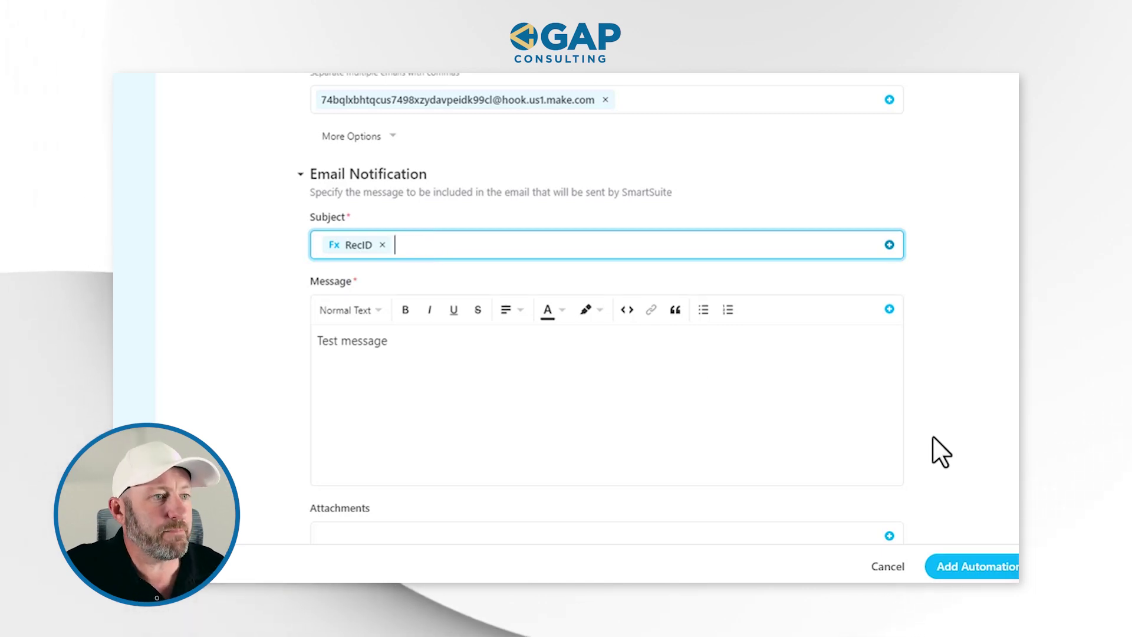
Name the automation 'Send Mailhook to Make', save it, switch it on, and return to the grid.
triple_click(184, 109)
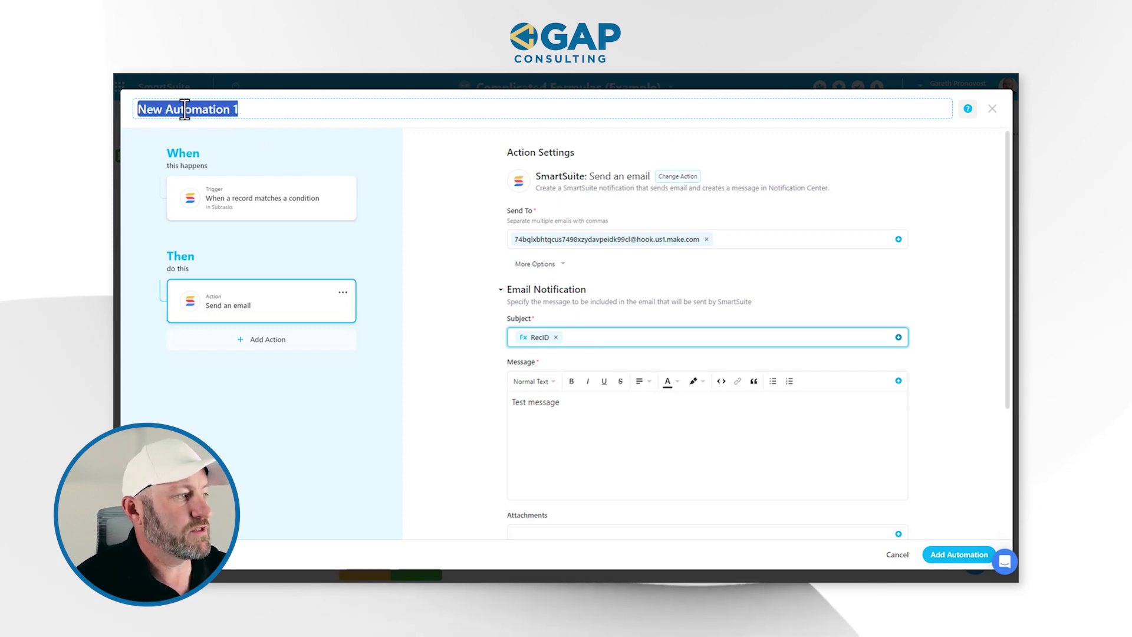
text(Send Mailhook to)
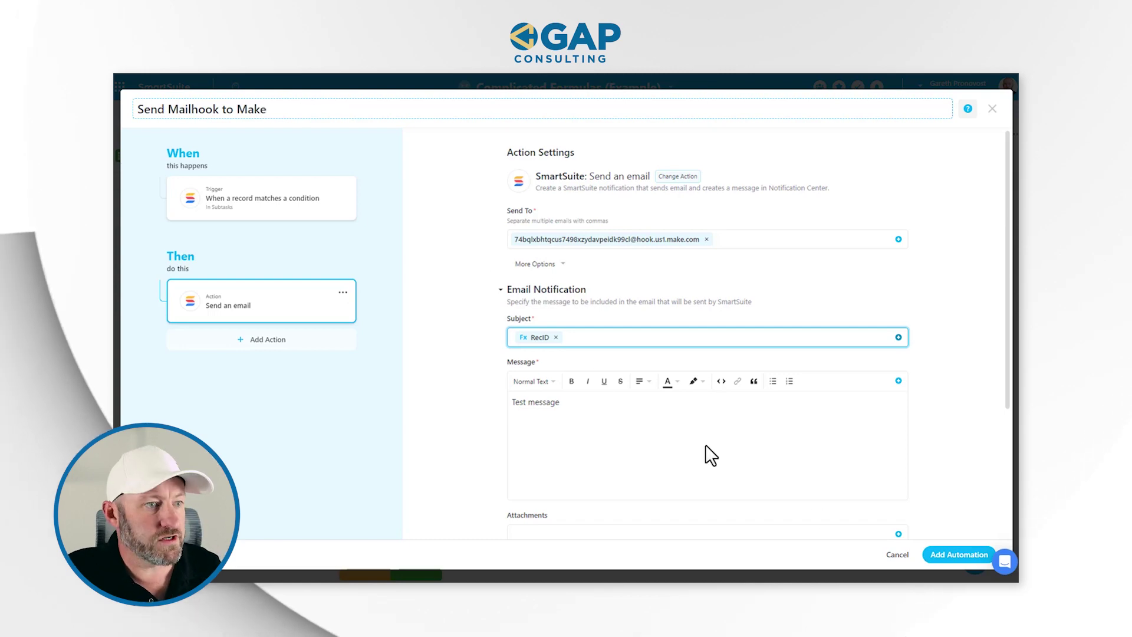
click(959, 554)
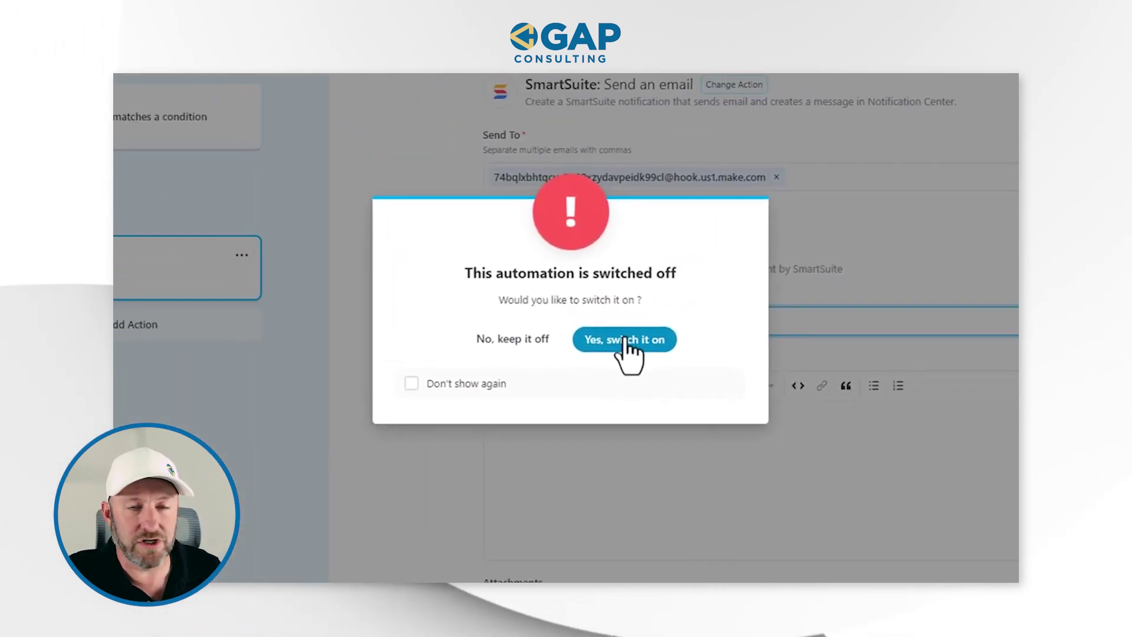
click(464, 268)
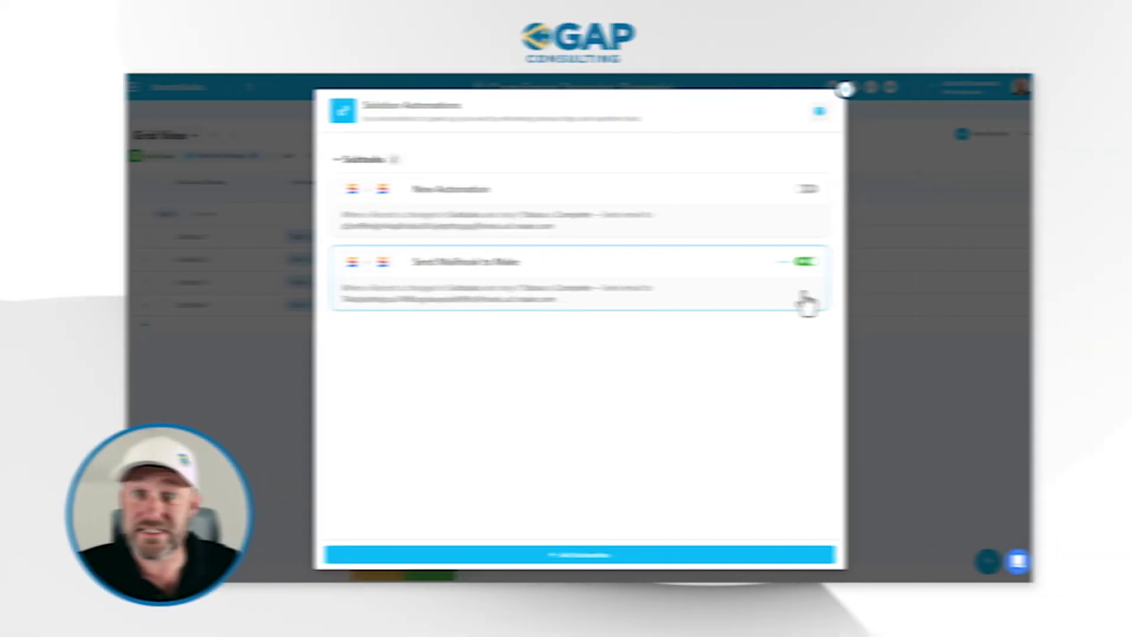
click(832, 90)
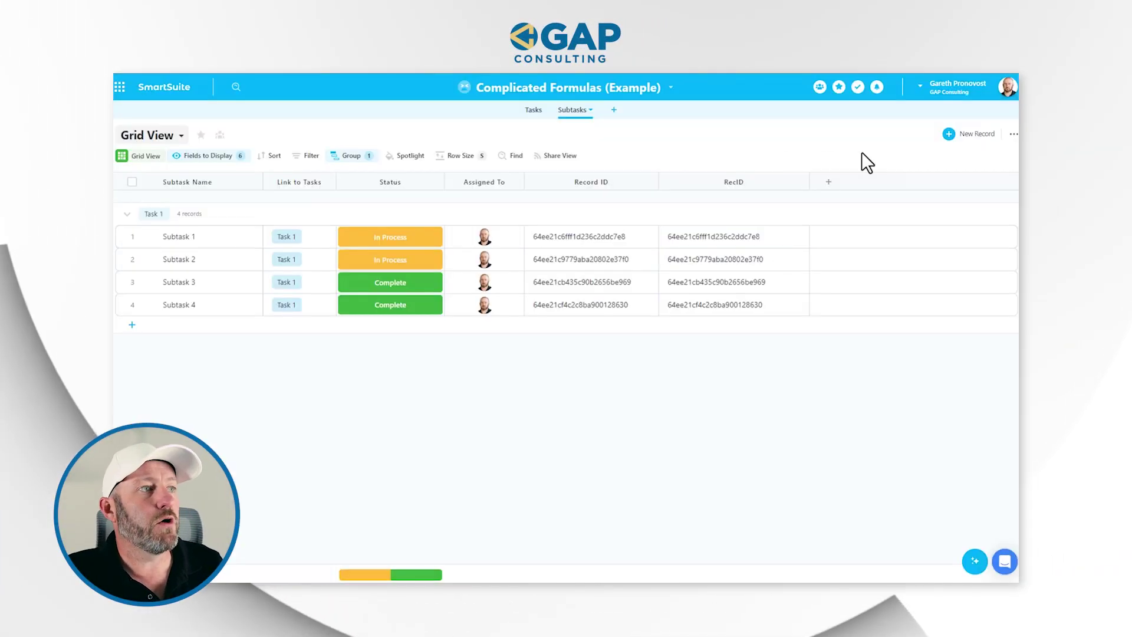
click(438, 265)
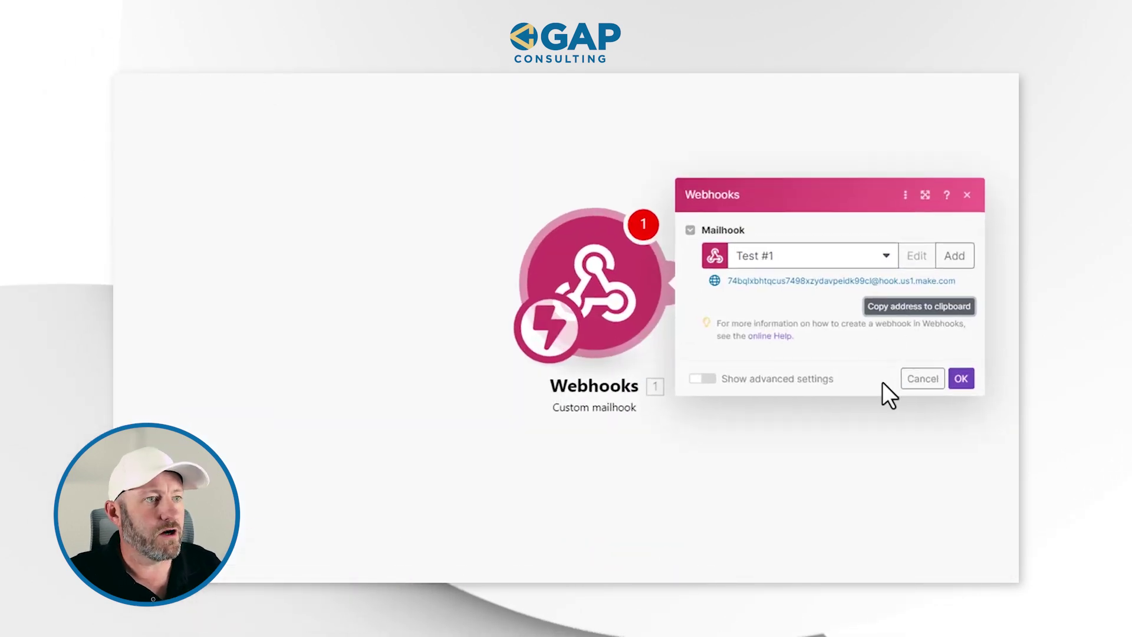
Confirm the mailhook settings and run only the Webhooks module to await incoming mail.
click(919, 372)
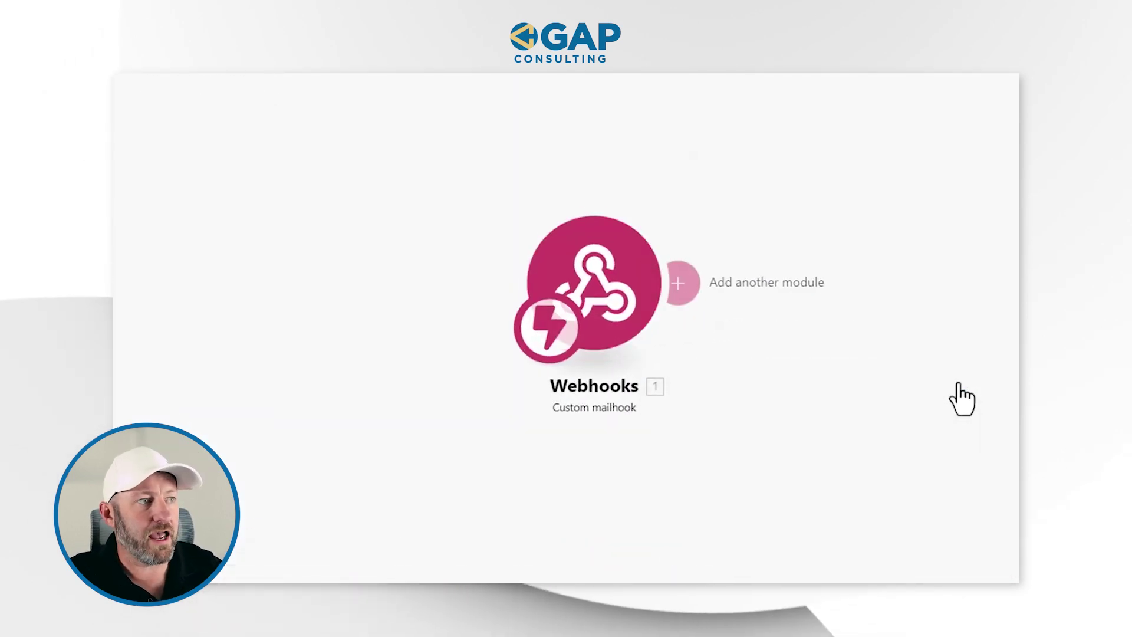
right_click(626, 308)
click(666, 337)
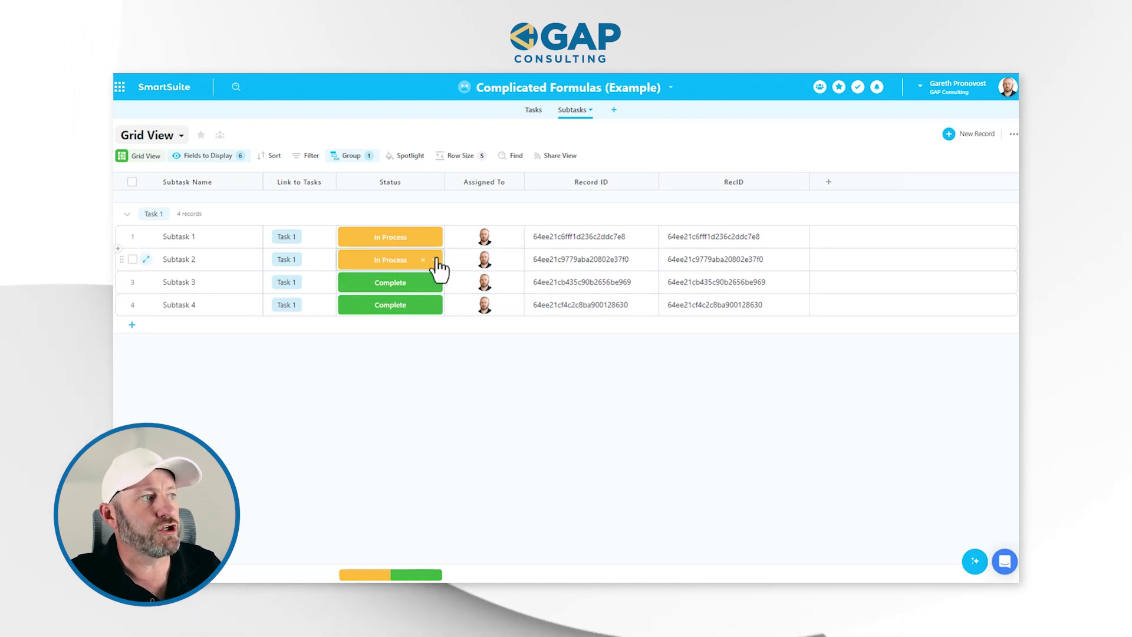
Set Subtask 2's Status to Complete and open the solution's Automations list.
click(435, 260)
click(390, 354)
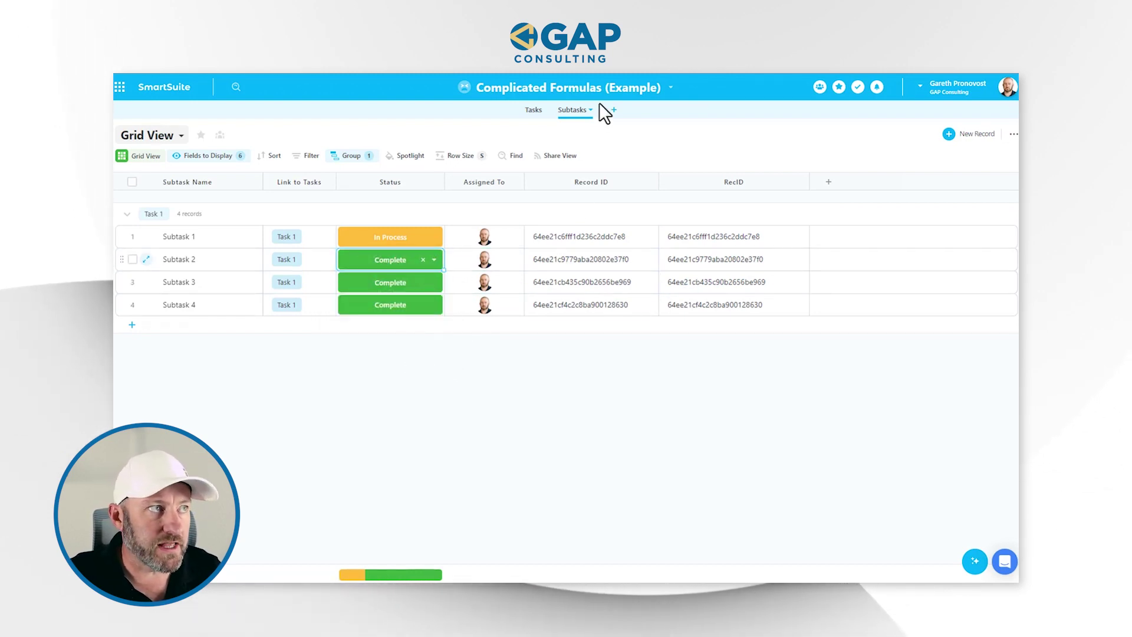
click(589, 88)
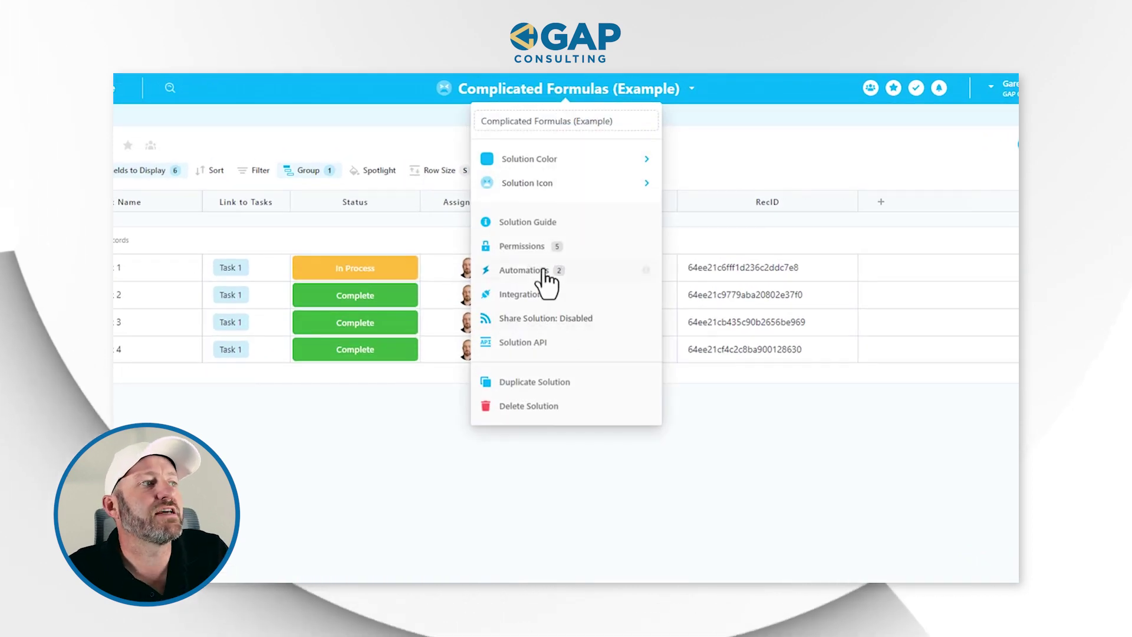
click(545, 280)
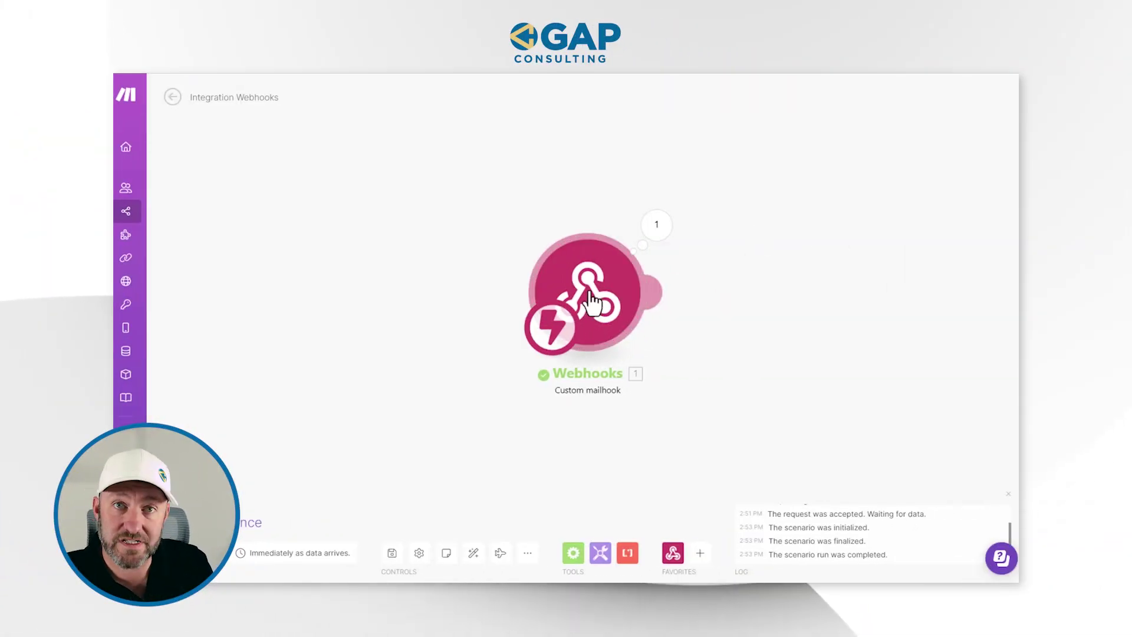
click(657, 227)
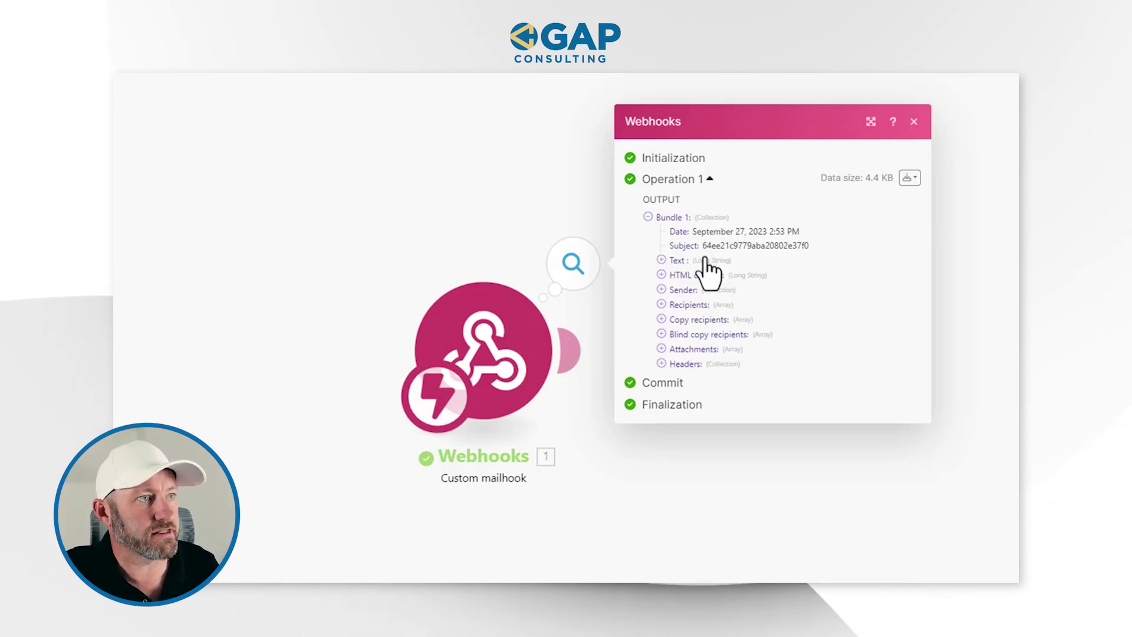
drag(701, 246, 811, 250)
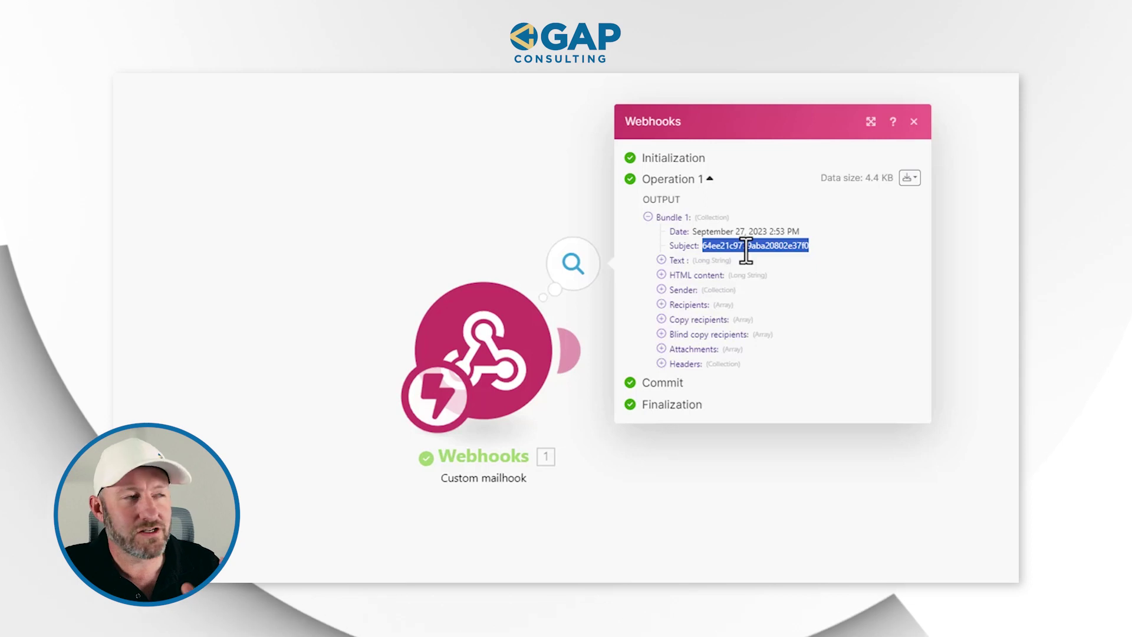
click(608, 135)
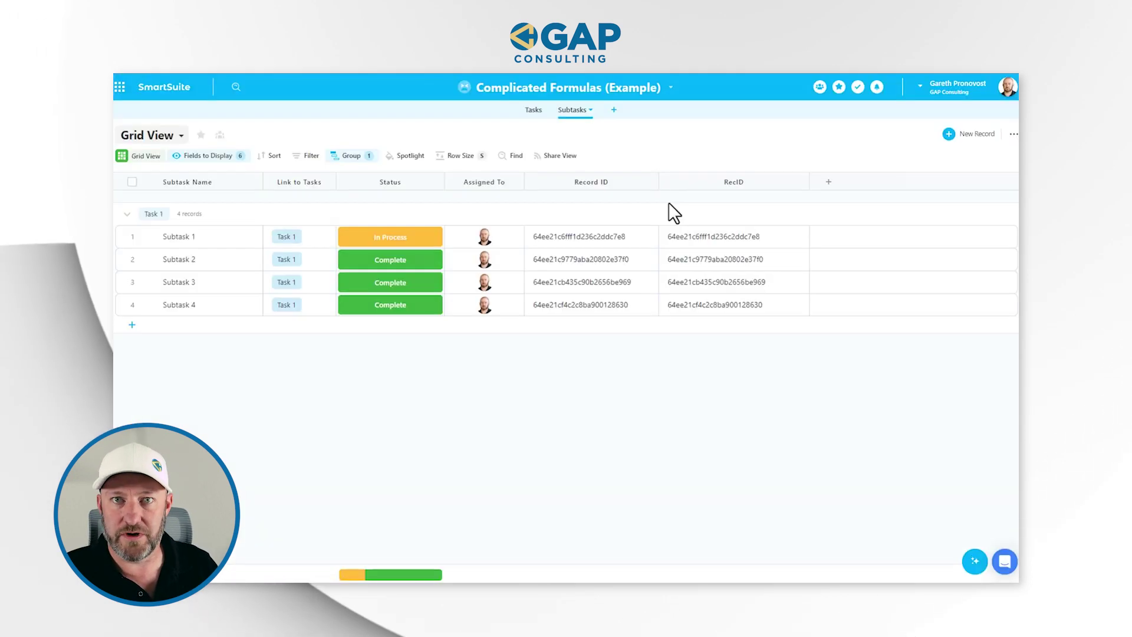
click(669, 237)
click(665, 357)
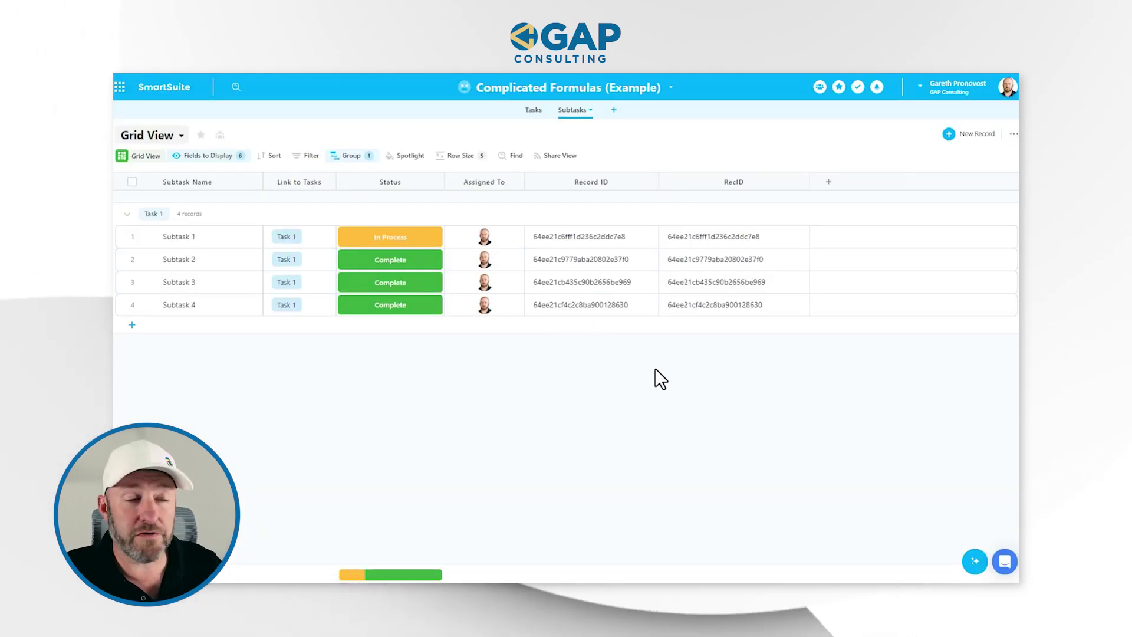
click(626, 311)
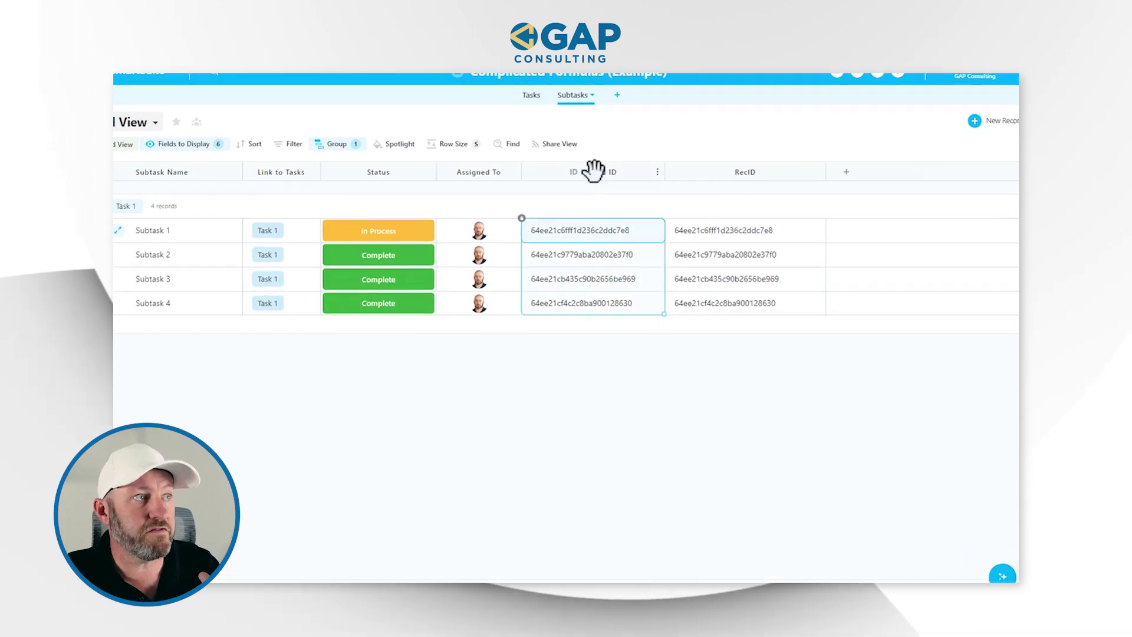
click(588, 180)
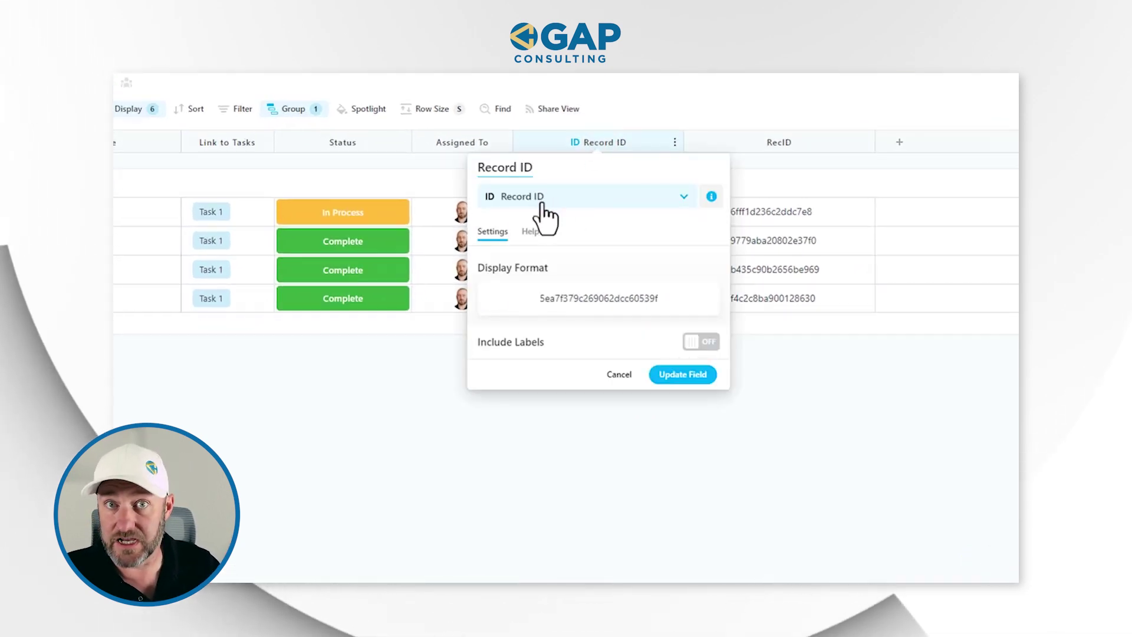
click(682, 374)
click(778, 143)
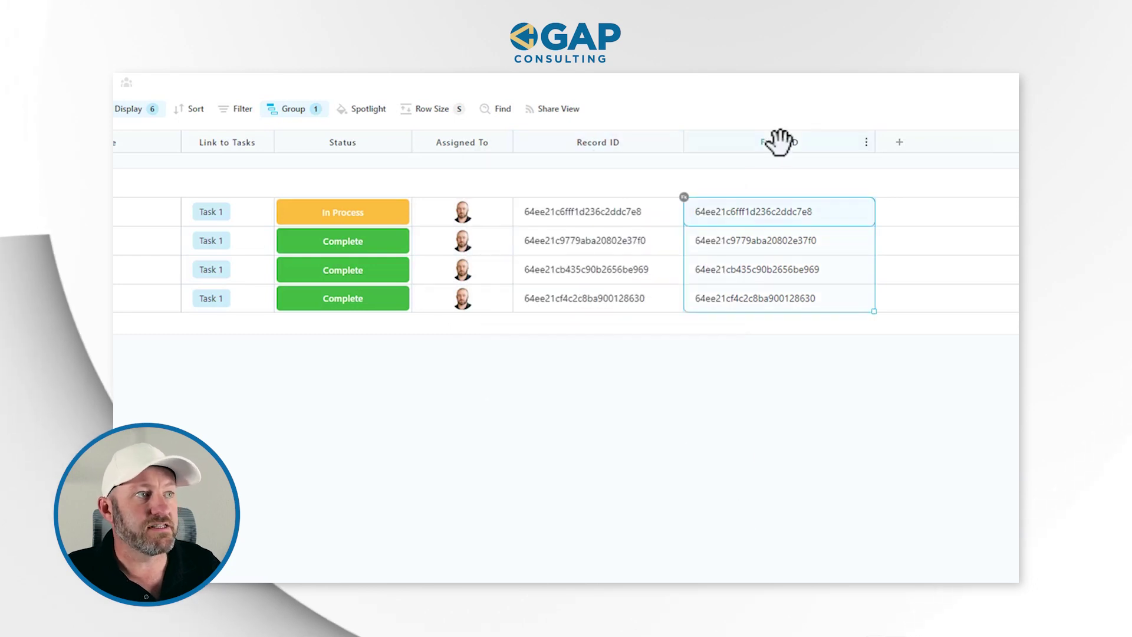
click(778, 143)
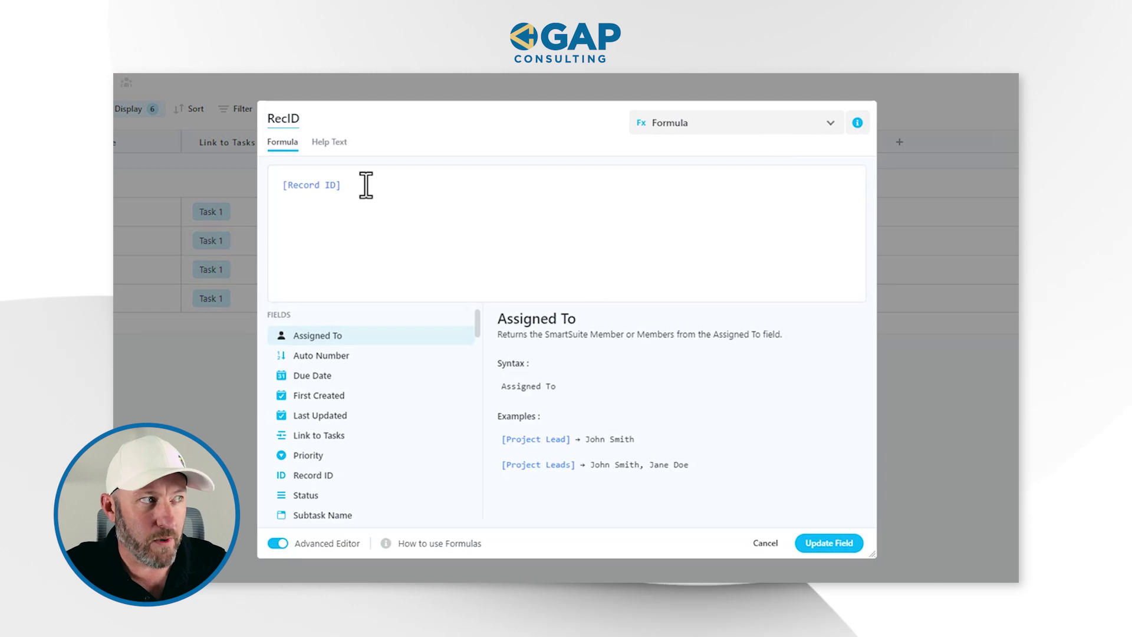
click(936, 492)
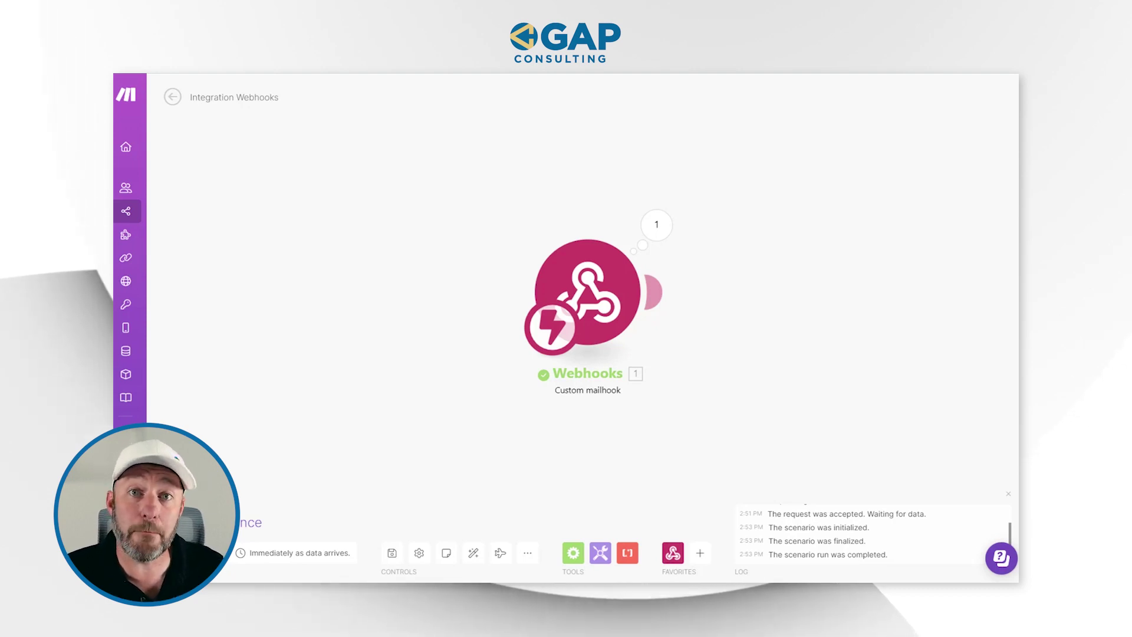
Add a SmartSuite module after the Custom mailhook, found by searching 'smartsuit'.
click(654, 291)
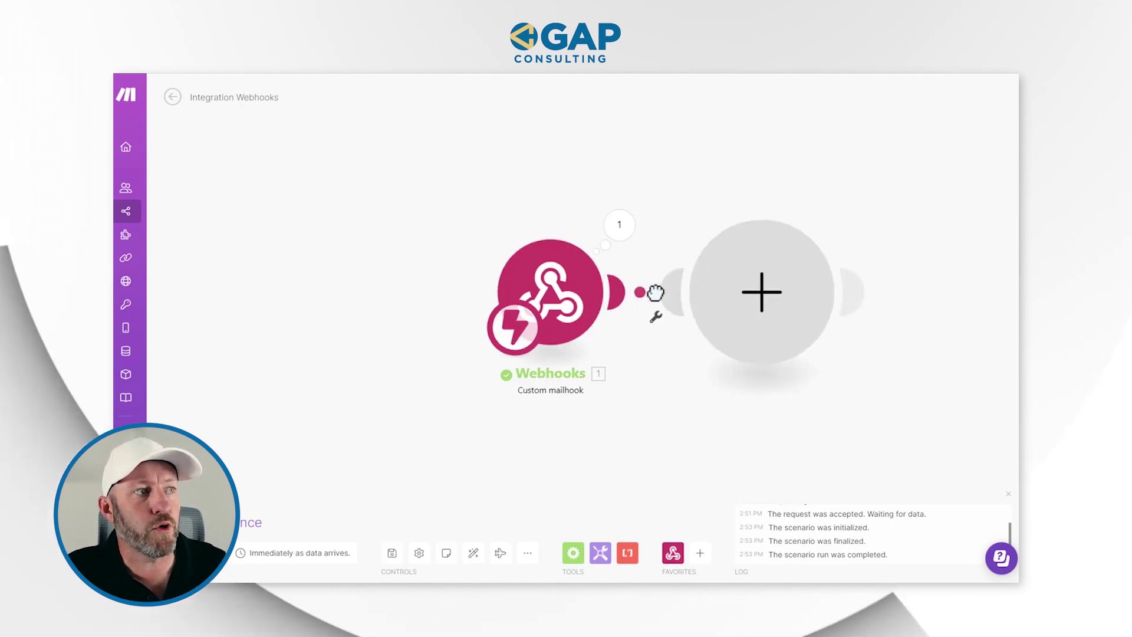
text(smartsuit)
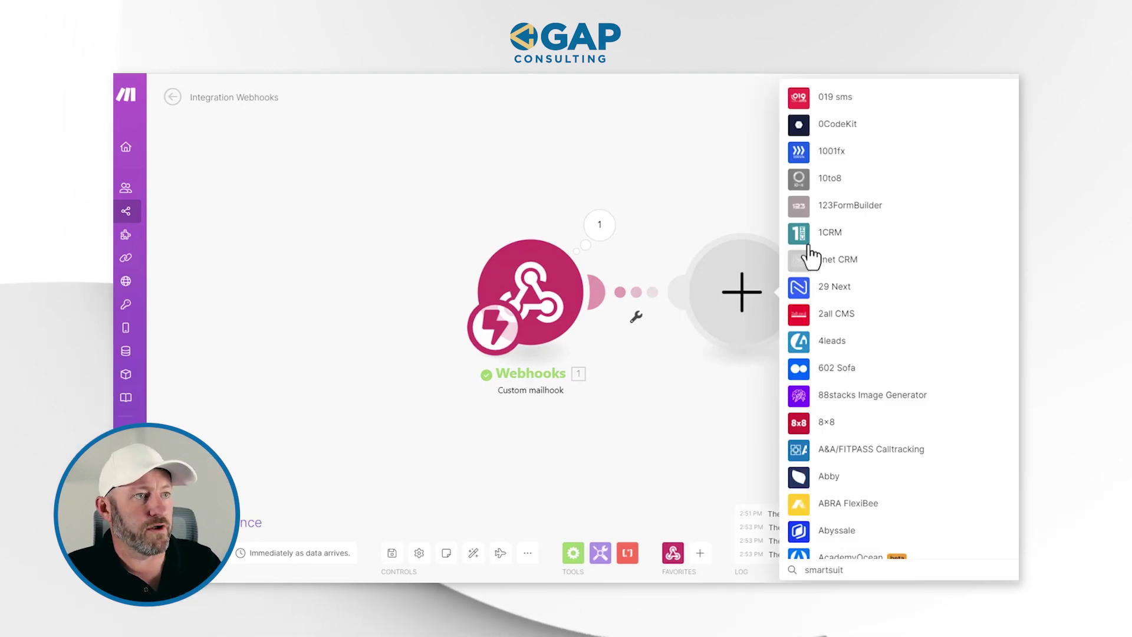
click(855, 282)
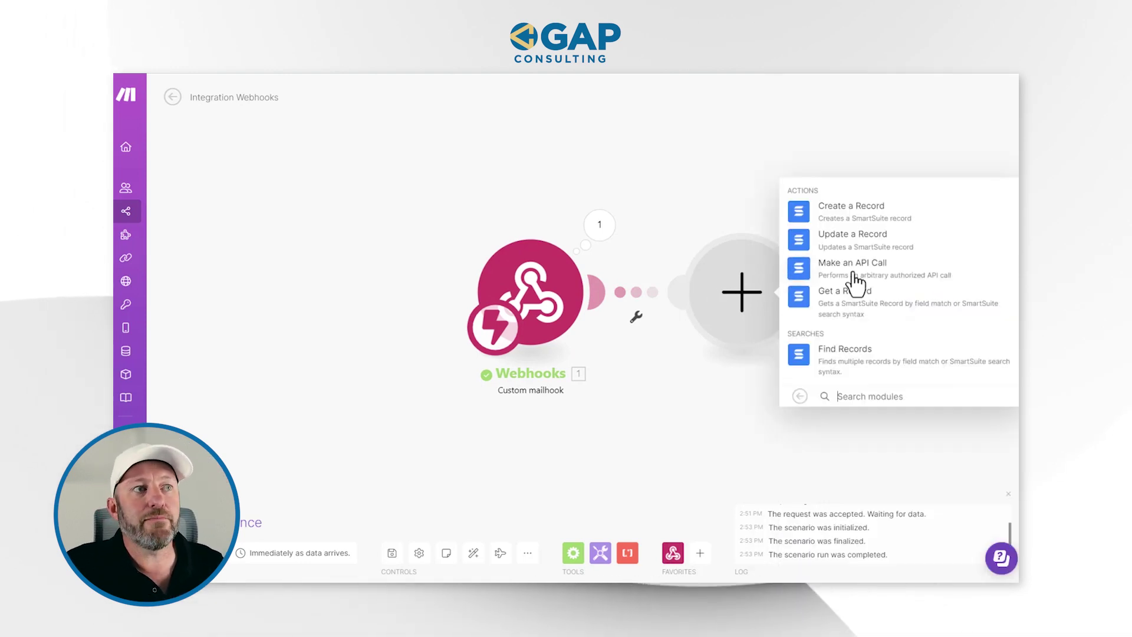